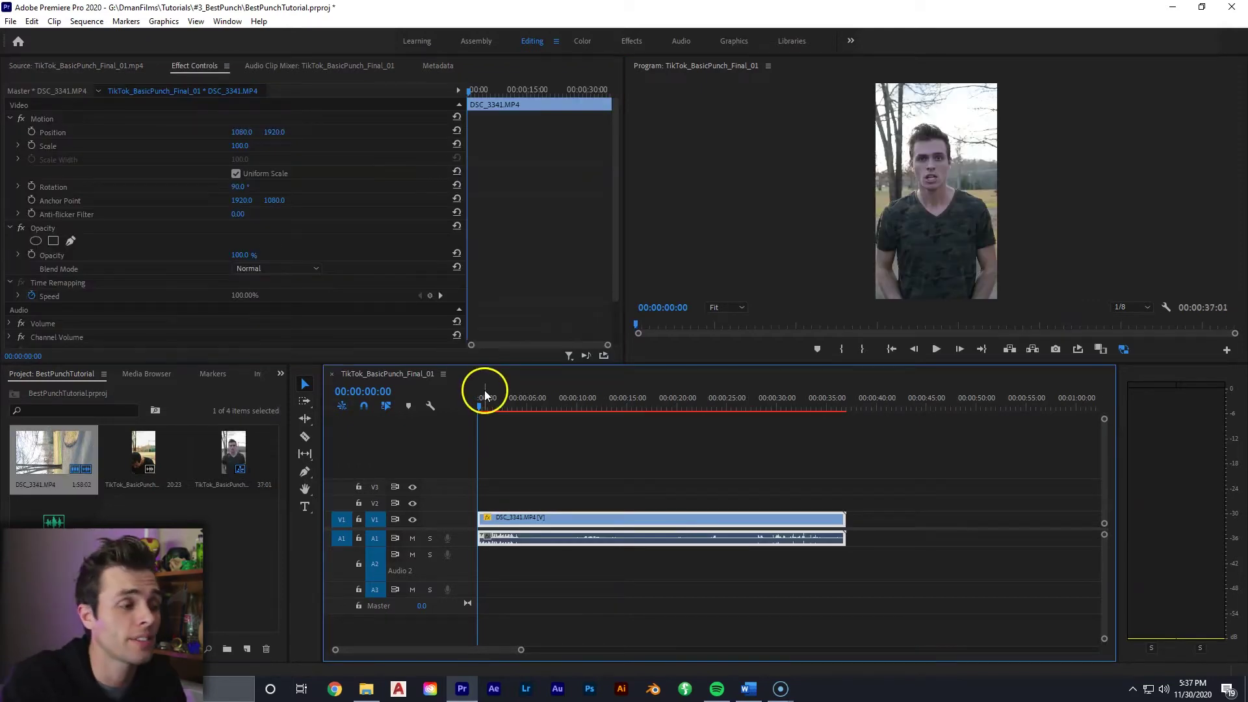
Play the opening seconds of the DSC_3341.MP4 clip to examine the timing of the first punch.
{"action": "key", "text": "space"}
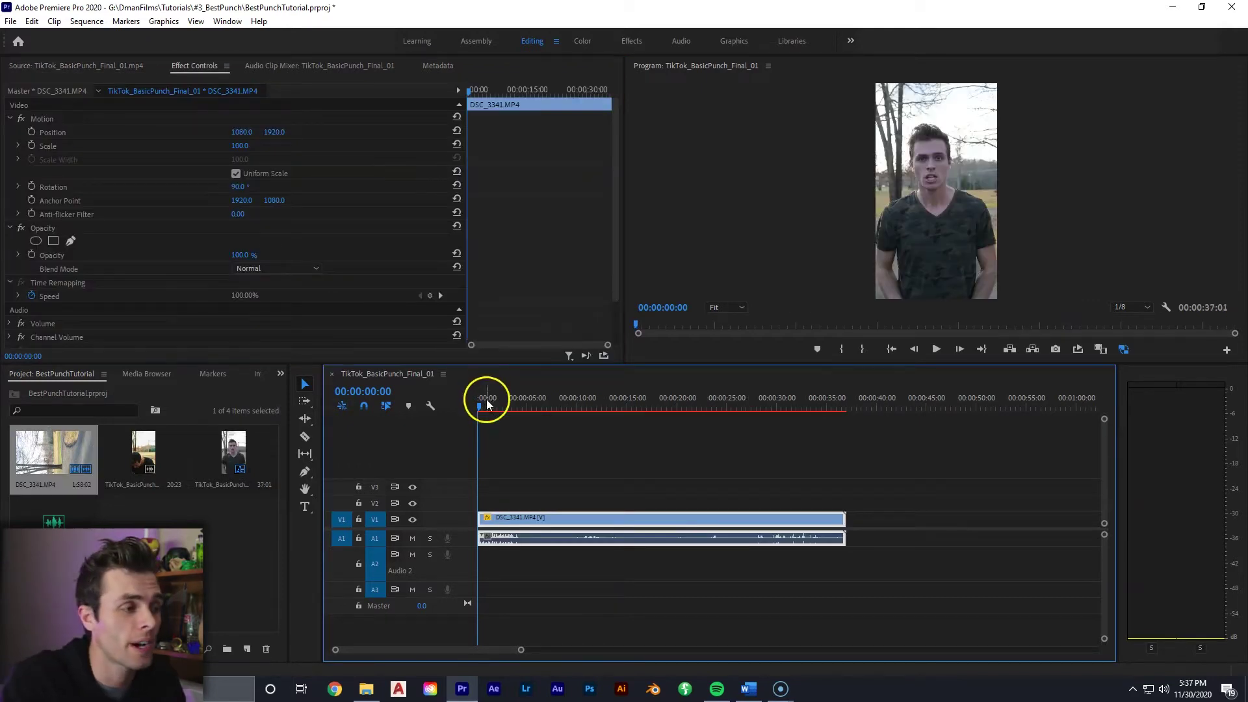
{"action": "left_click", "coordinate": [475, 404]}
{"action": "key", "text": "space"}
{"action": "left_click", "coordinate": [499, 415]}
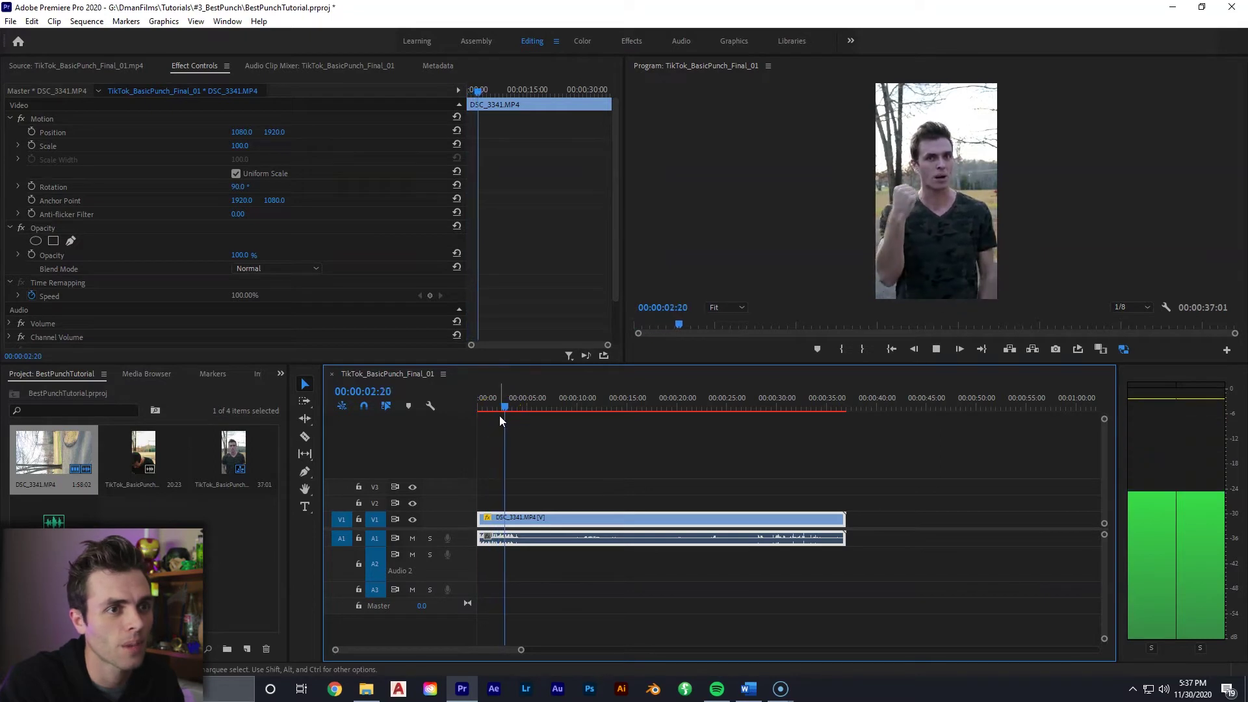
{"action": "key", "text": "space"}
{"action": "left_click_drag", "start_coordinate": [517, 409], "coordinate": [512, 407]}
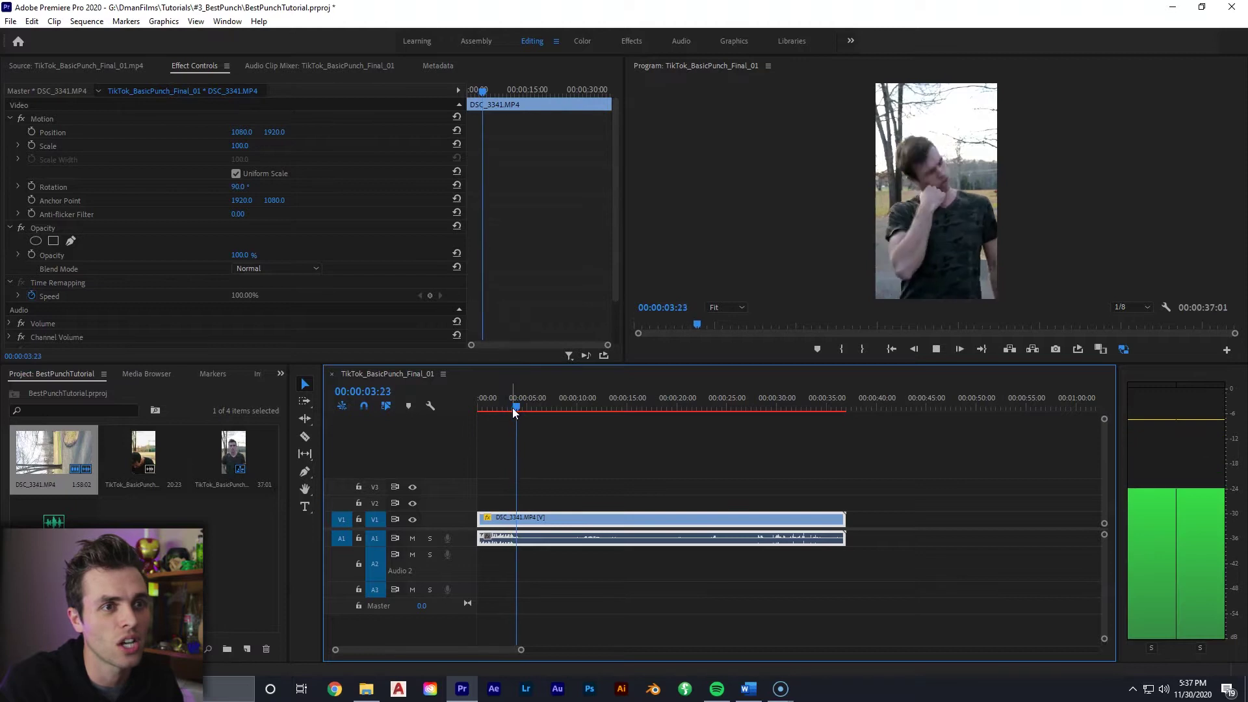
{"action": "key", "text": "space"}
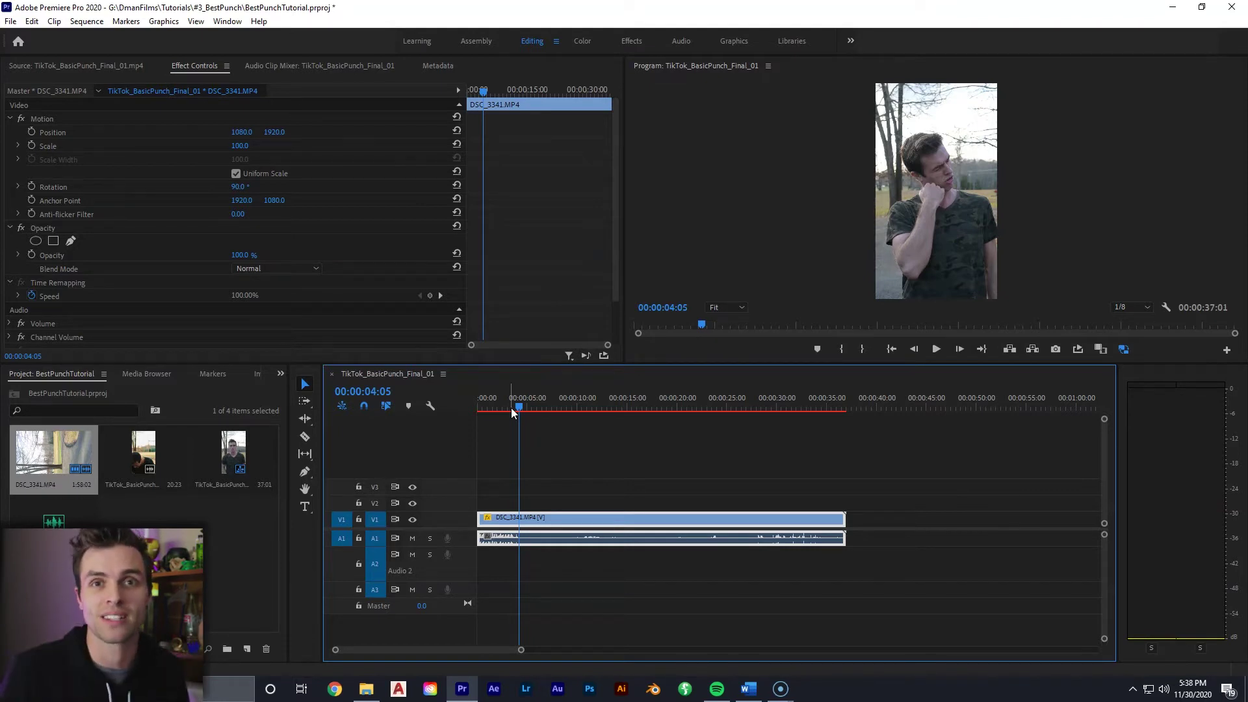
Find the frame where the fist reaches the face and split the clip there, at 00:00:03:22.
{"action": "left_click", "coordinate": [513, 410]}
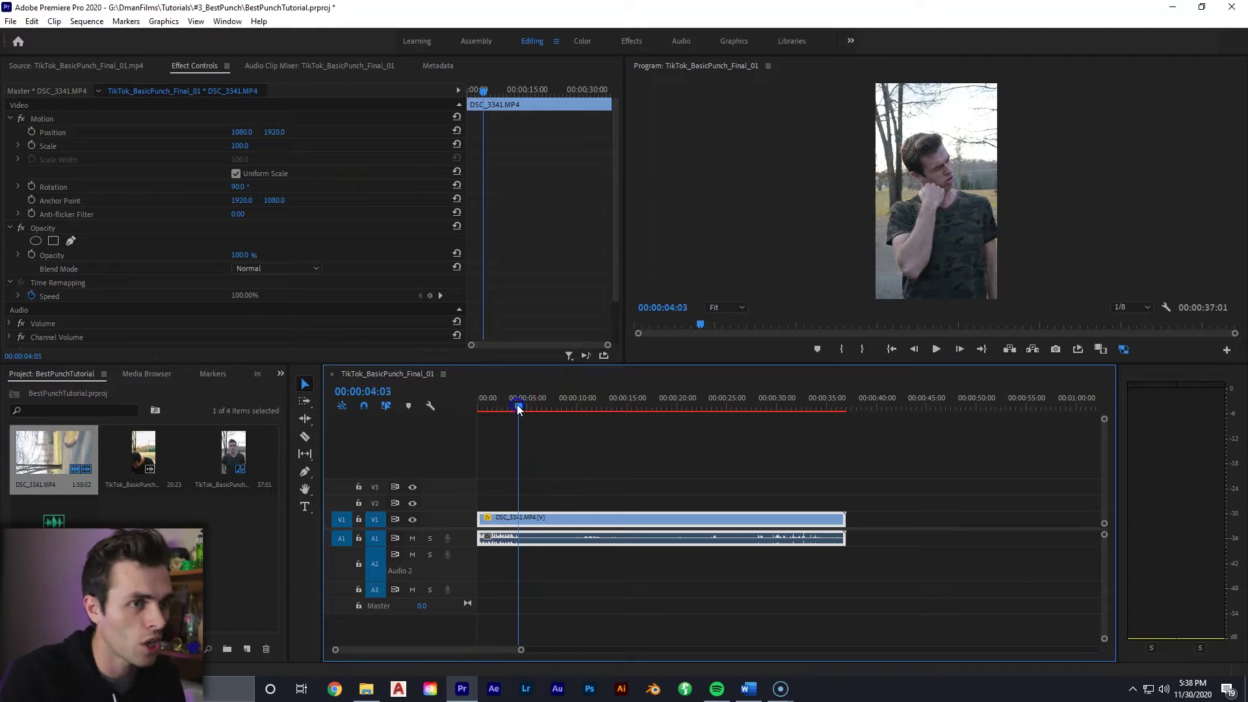
{"action": "key", "text": "space"}
{"action": "left_click_drag", "start_coordinate": [520, 408], "coordinate": [509, 412]}
{"action": "left_click_drag", "start_coordinate": [521, 650], "coordinate": [453, 650]}
{"action": "key", "text": "space"}
{"action": "key", "text": "space"}
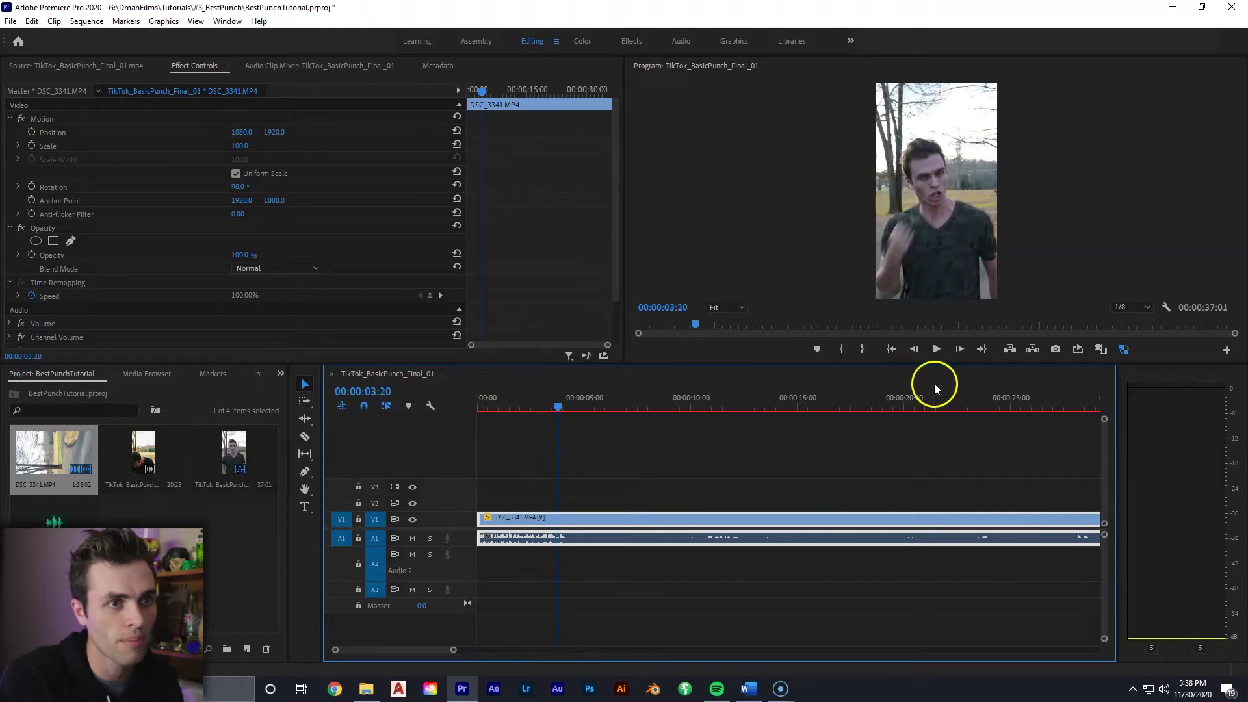
{"action": "left_click", "coordinate": [960, 349]}
{"action": "left_click", "coordinate": [959, 349]}
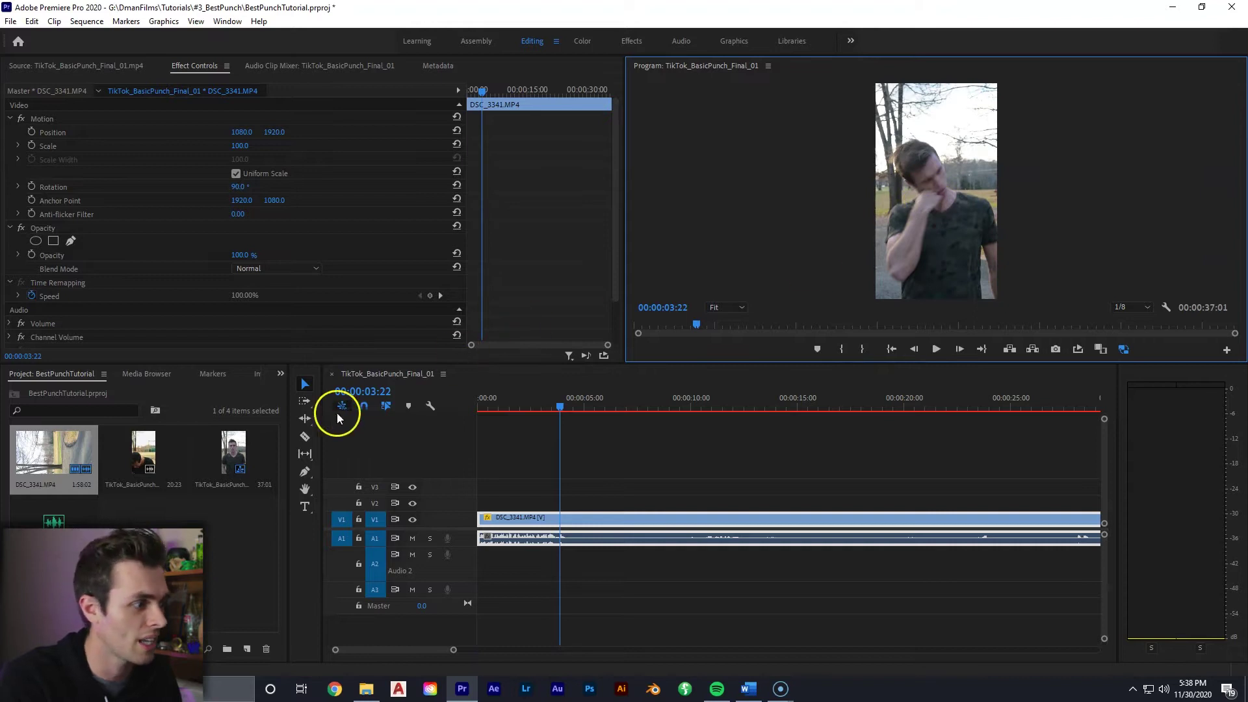
{"action": "left_click", "coordinate": [312, 440]}
{"action": "left_click", "coordinate": [559, 518]}
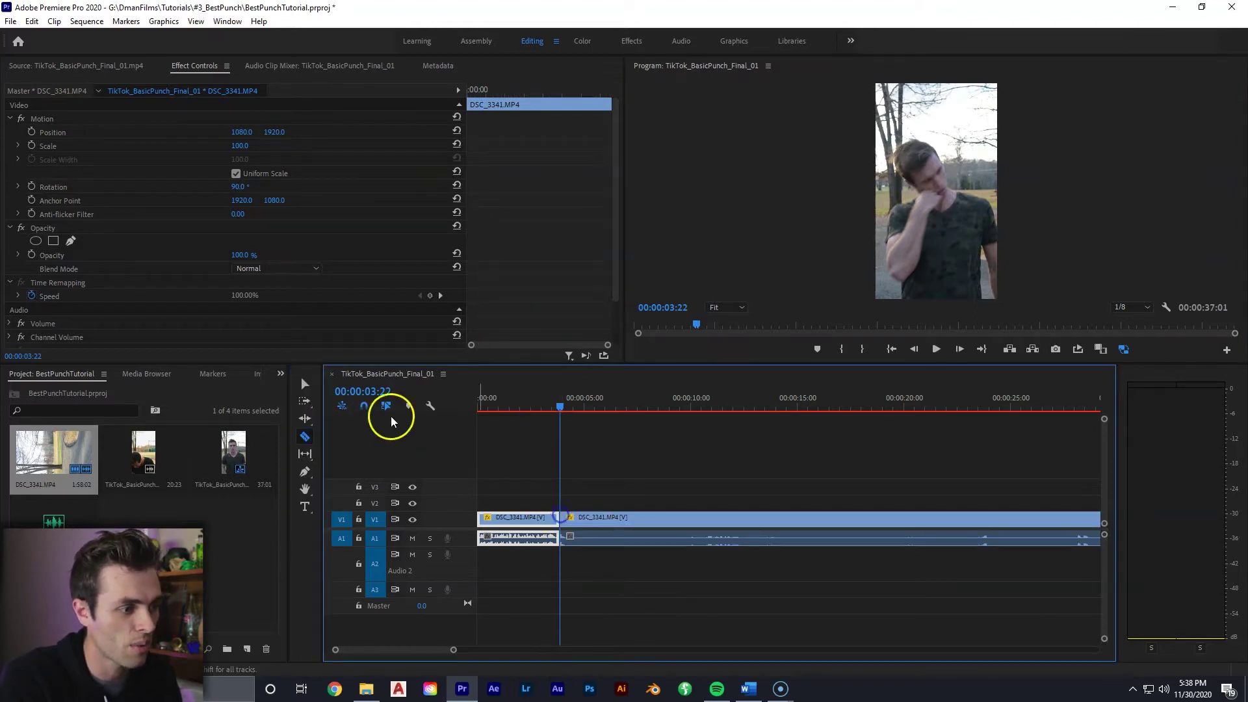
{"action": "left_click", "coordinate": [319, 389]}
Find where the fist resting on the cheek starts to move away and trim the second clip's start to 00:00:06:13.
{"action": "left_click_drag", "start_coordinate": [579, 410], "coordinate": [615, 403]}
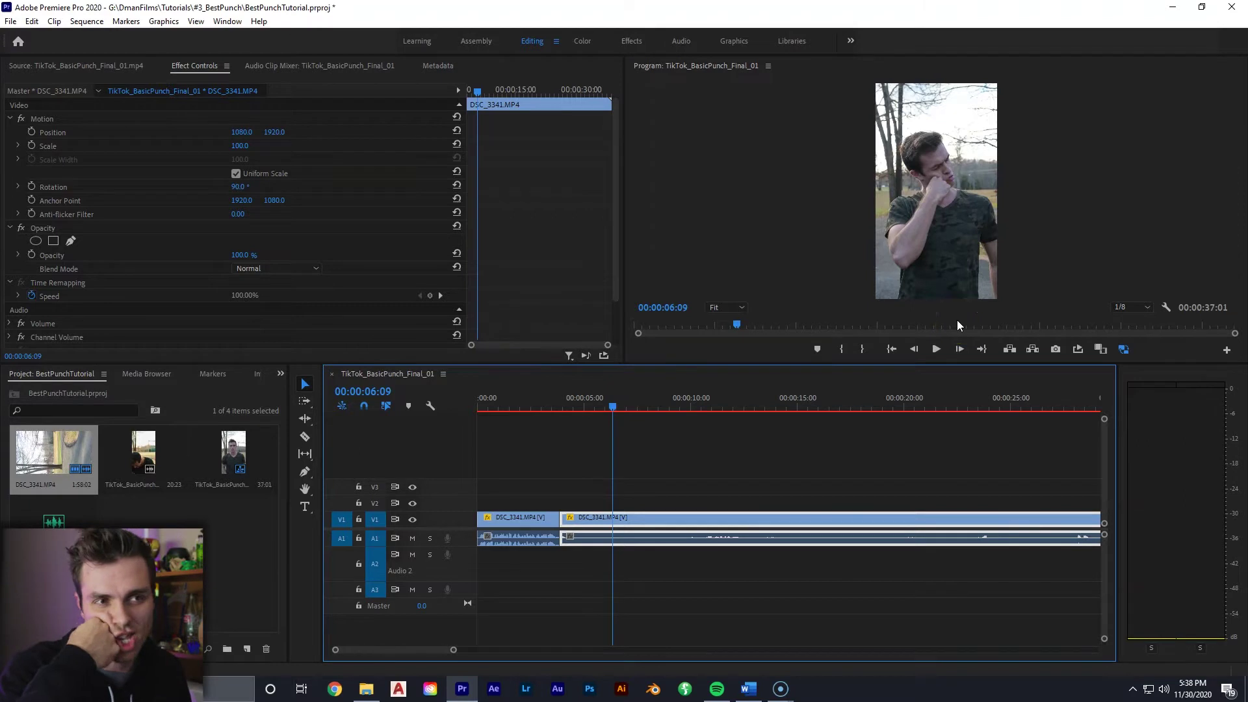
{"action": "left_click", "coordinate": [974, 304]}
{"action": "key", "text": "space"}
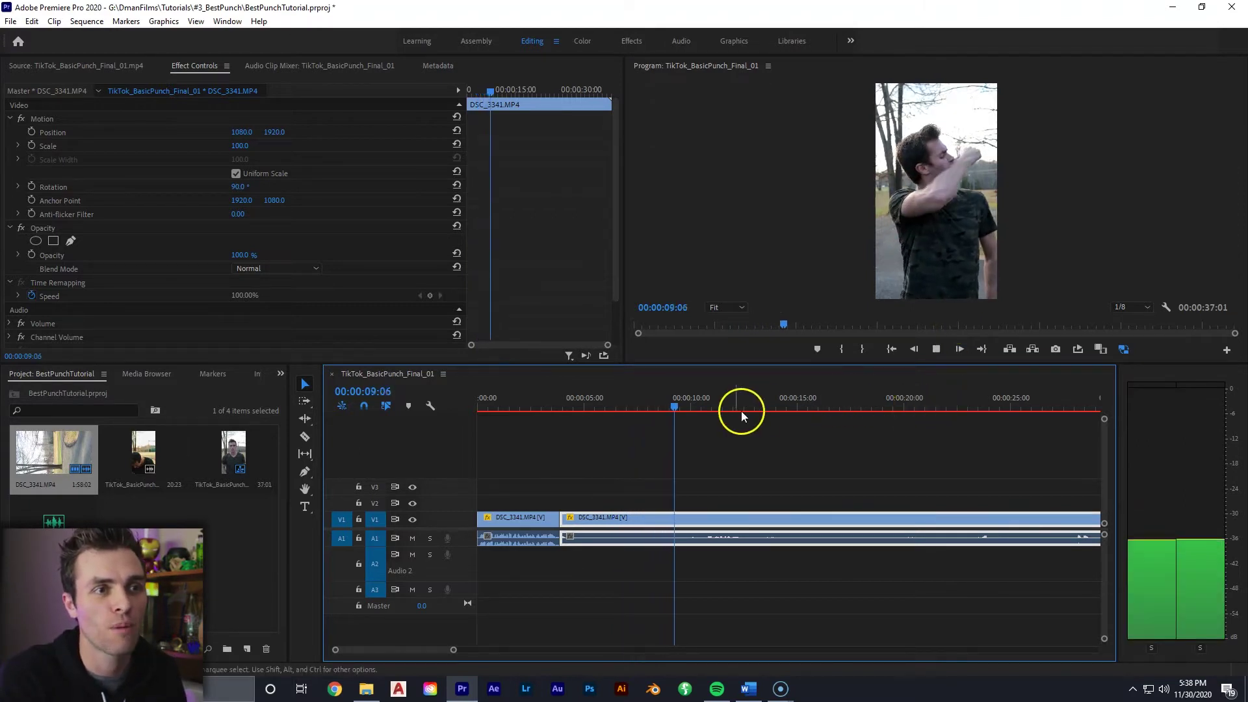
{"action": "key", "text": "space"}
{"action": "left_click_drag", "start_coordinate": [695, 413], "coordinate": [611, 434]}
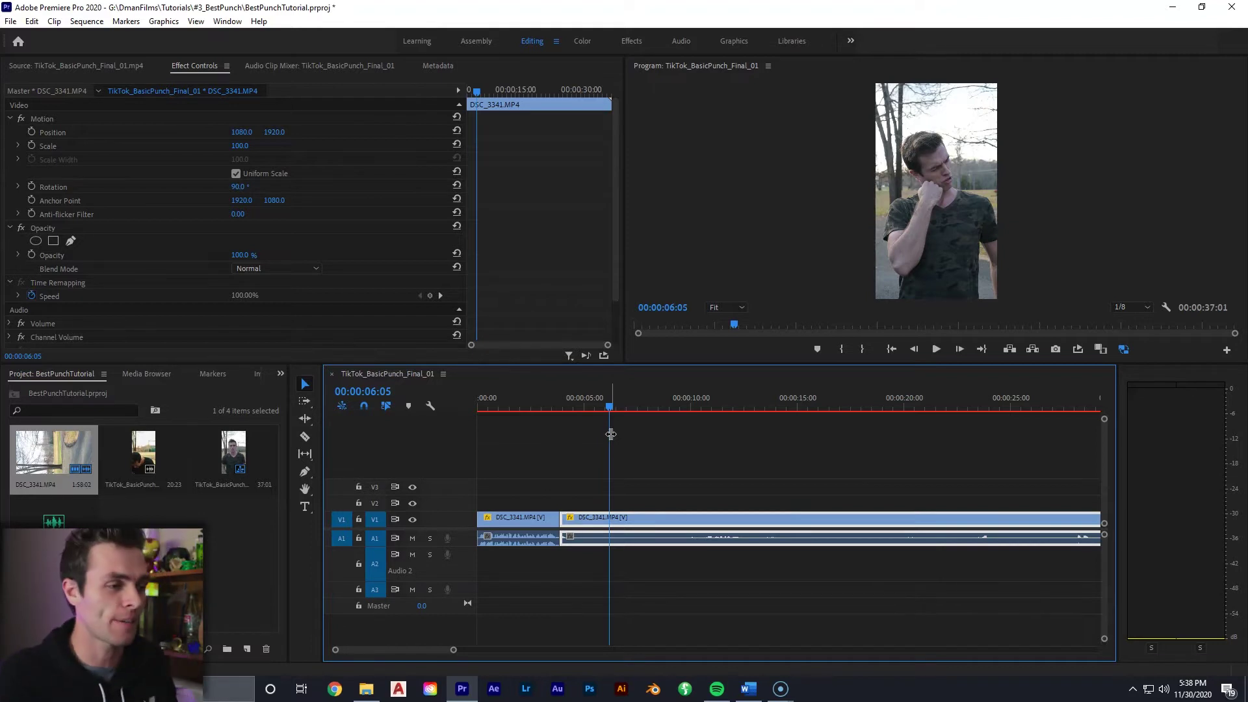
{"action": "left_click", "coordinate": [608, 412]}
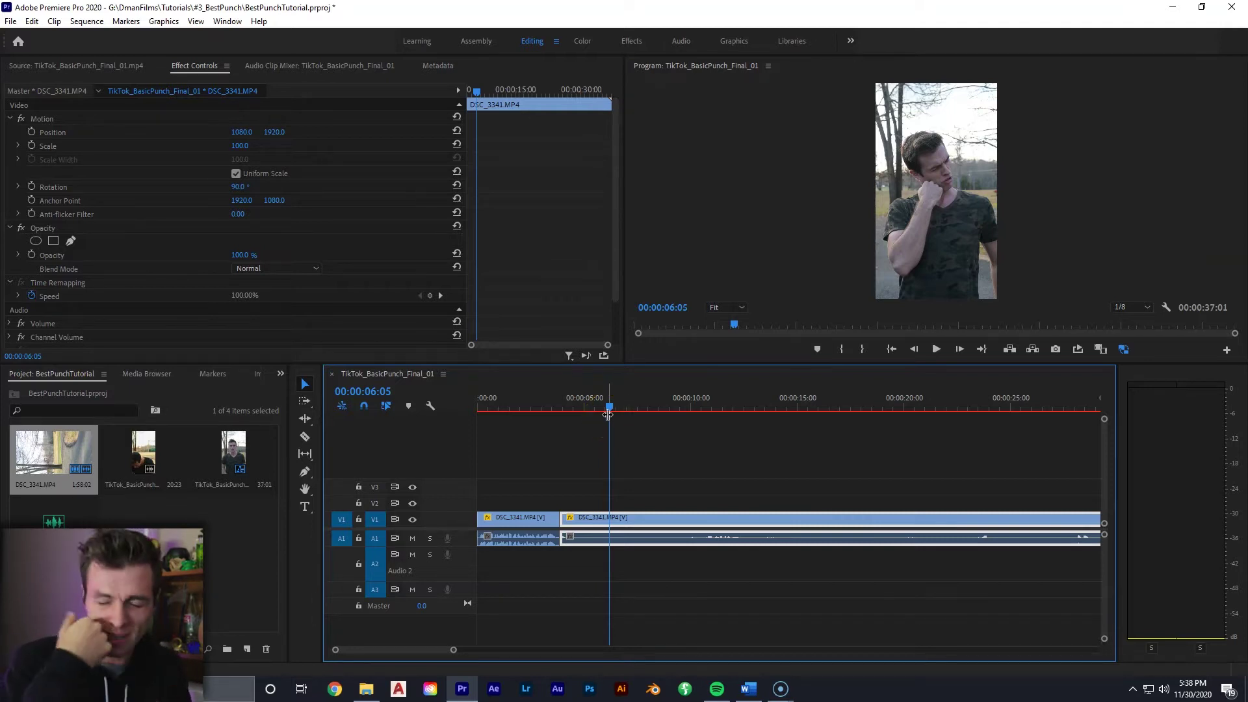
{"action": "left_click_drag", "start_coordinate": [610, 407], "coordinate": [617, 406]}
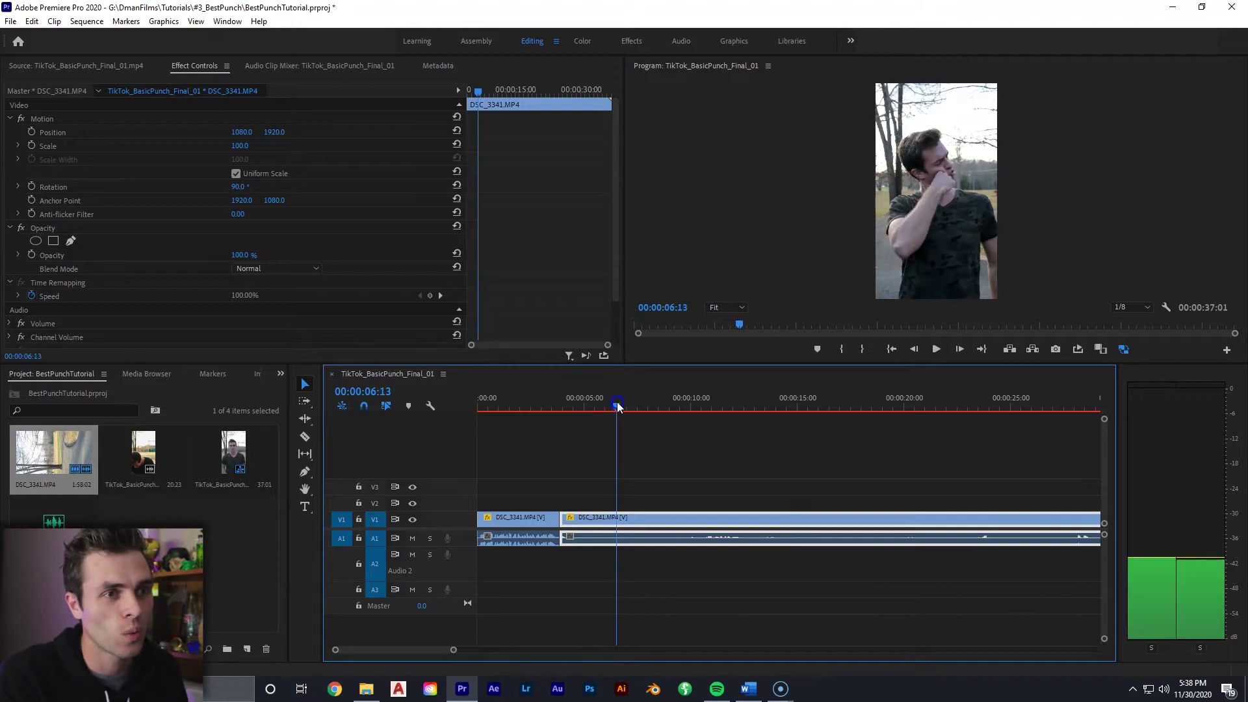
{"action": "left_click", "coordinate": [565, 517]}
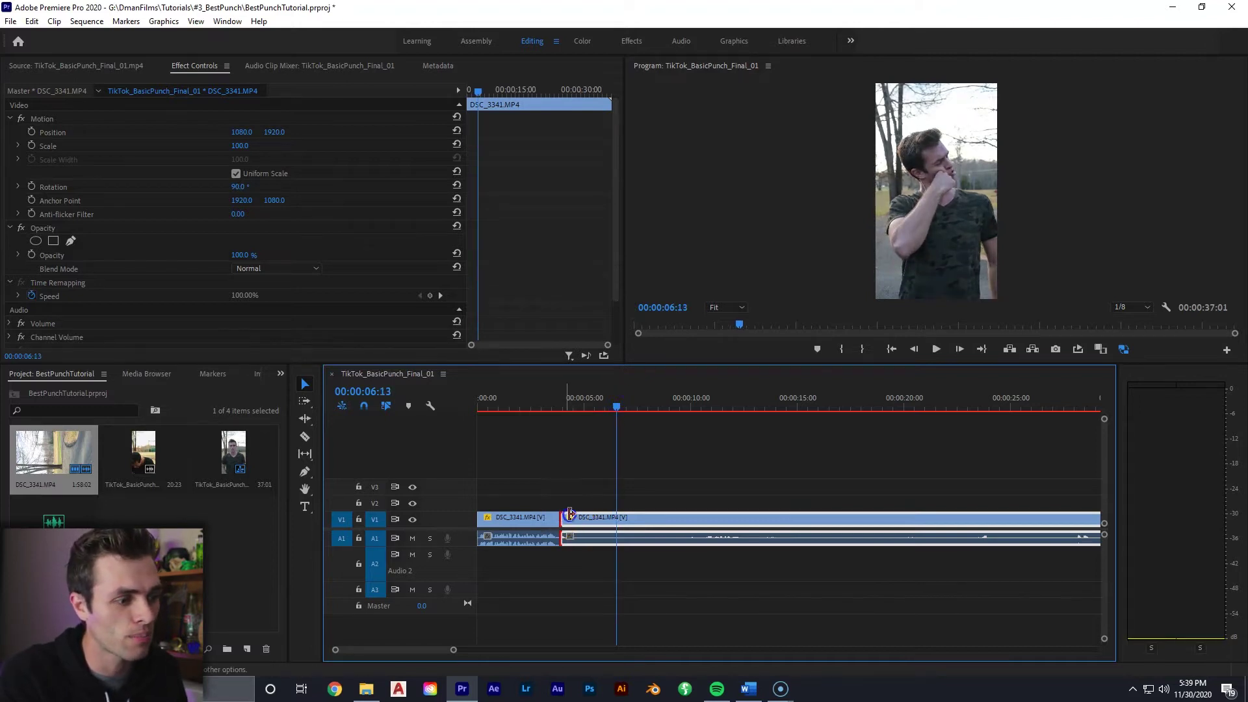
{"action": "key", "text": "e"}
Compare the fist positions on both sides of the gap and reset the second clip's start to 00:00:06:08.
{"action": "left_click", "coordinate": [560, 405]}
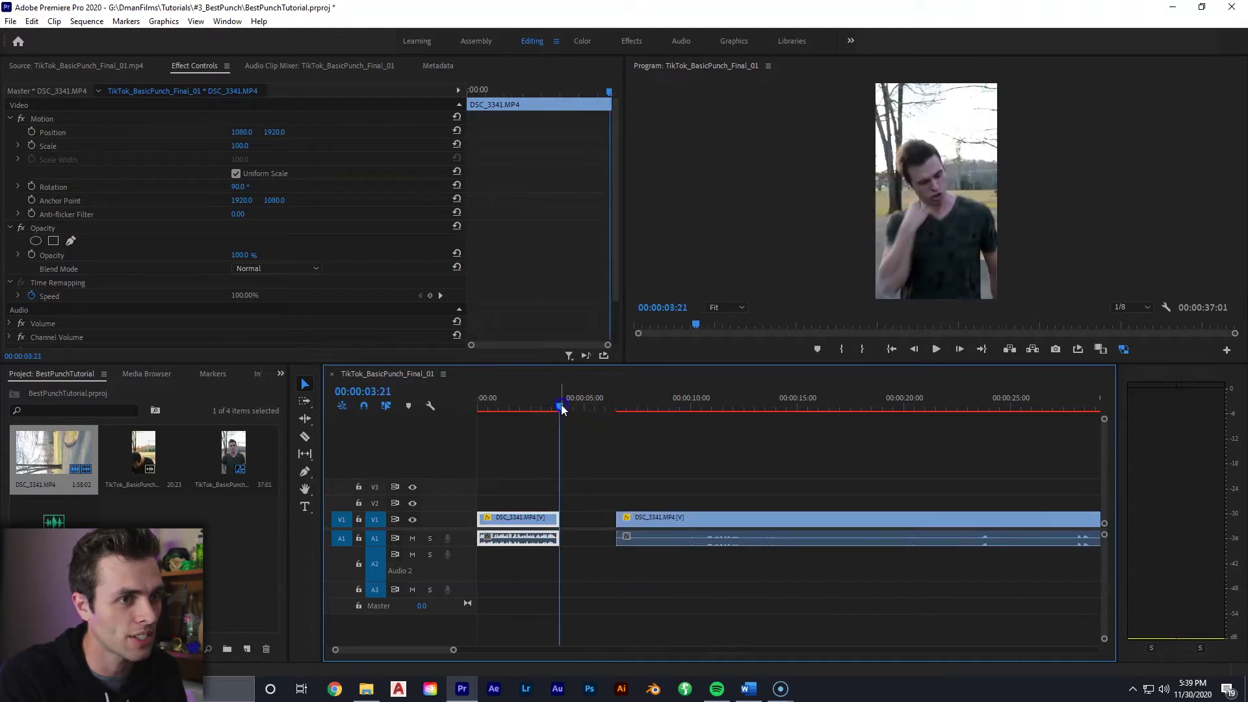
{"action": "left_click", "coordinate": [626, 403]}
{"action": "left_click_drag", "start_coordinate": [625, 403], "coordinate": [618, 403]}
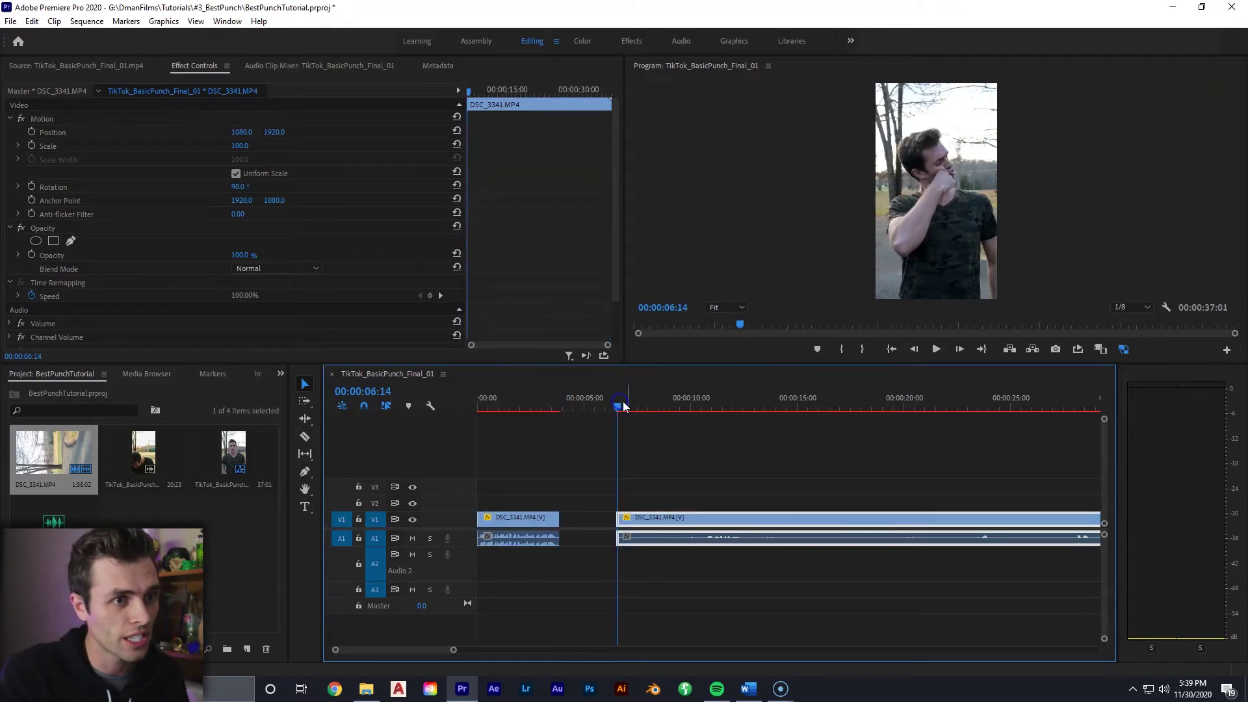
{"action": "left_click_drag", "start_coordinate": [622, 518], "coordinate": [613, 518]}
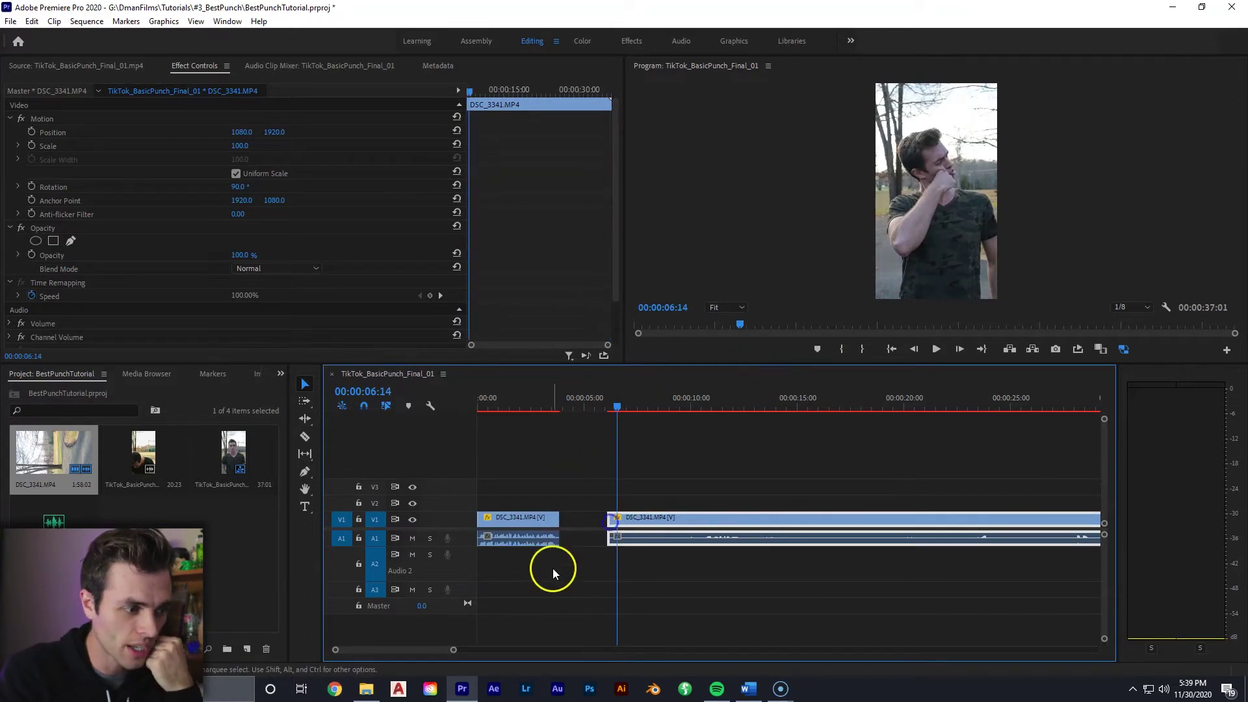
{"action": "left_click_drag", "start_coordinate": [455, 650], "coordinate": [413, 650]}
{"action": "left_click", "coordinate": [917, 349]}
{"action": "left_click", "coordinate": [917, 349]}
{"action": "left_click", "coordinate": [918, 349]}
{"action": "left_click", "coordinate": [918, 349]}
{"action": "left_click", "coordinate": [918, 349]}
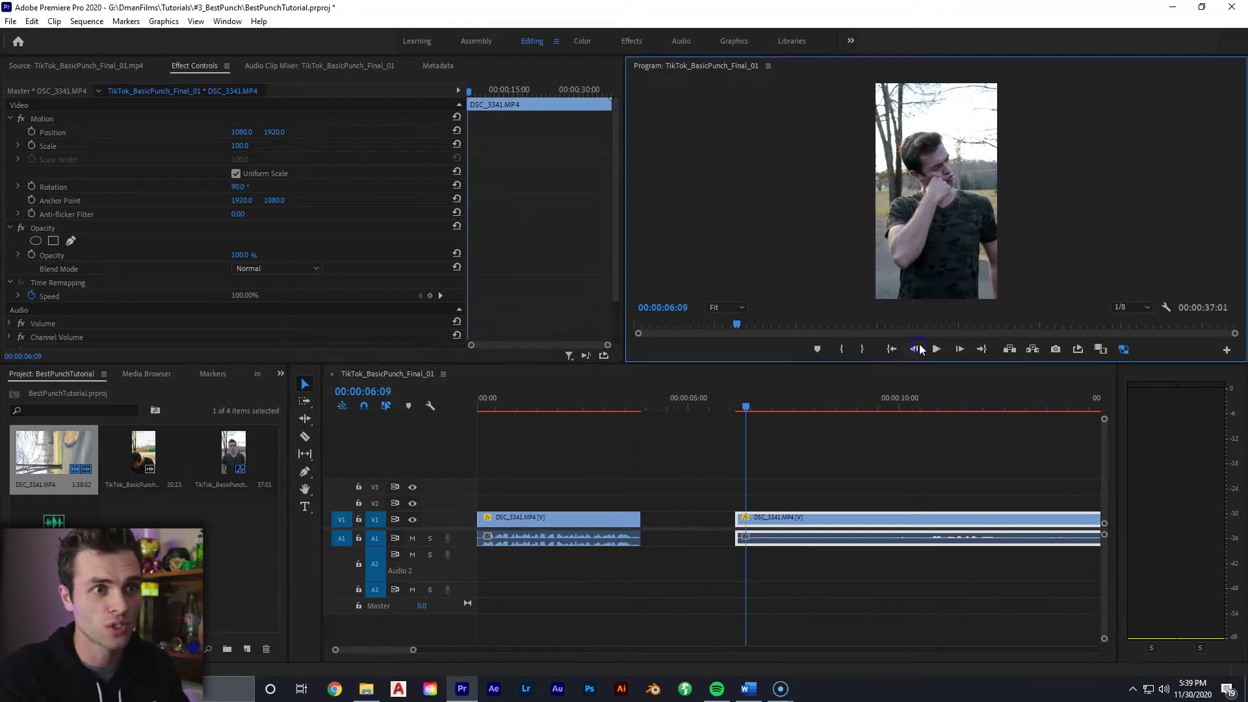
{"action": "left_click", "coordinate": [918, 349]}
{"action": "left_click_drag", "start_coordinate": [737, 520], "coordinate": [747, 520]}
Split the second clip at 00:00:08:00, where the arm has swung through, and delete the footage after the cut.
{"action": "key", "text": "space"}
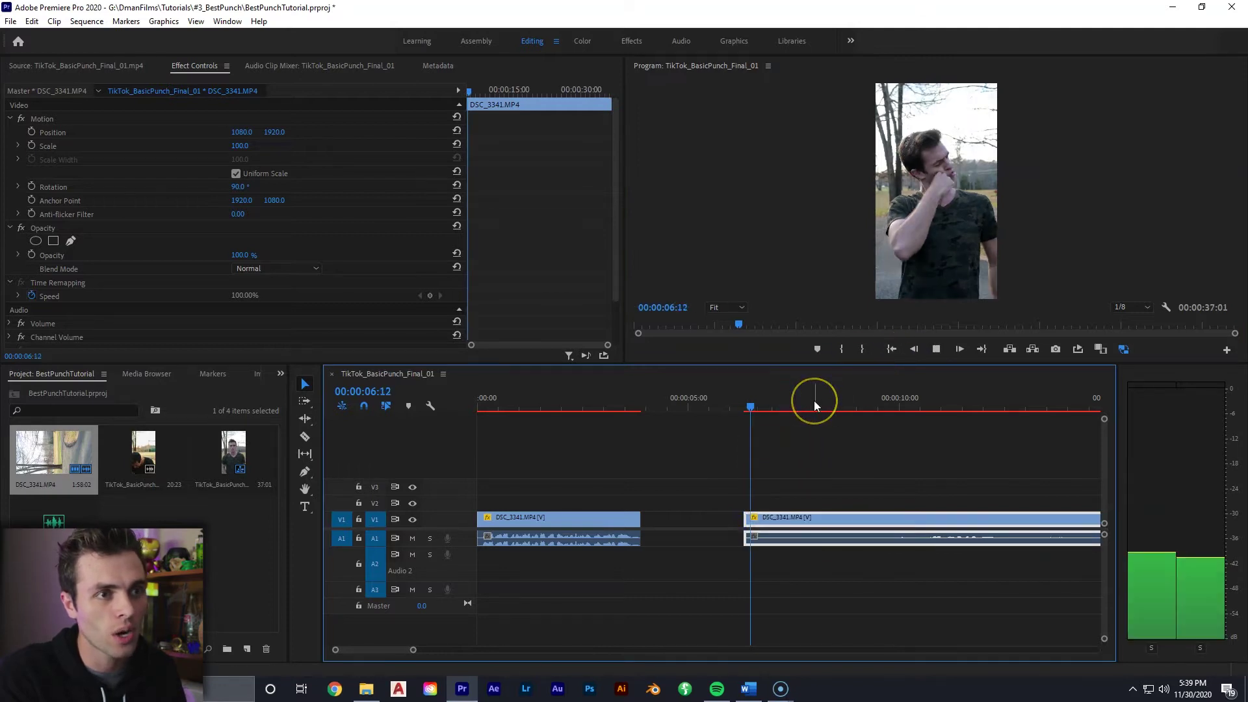
{"action": "left_click", "coordinate": [814, 402]}
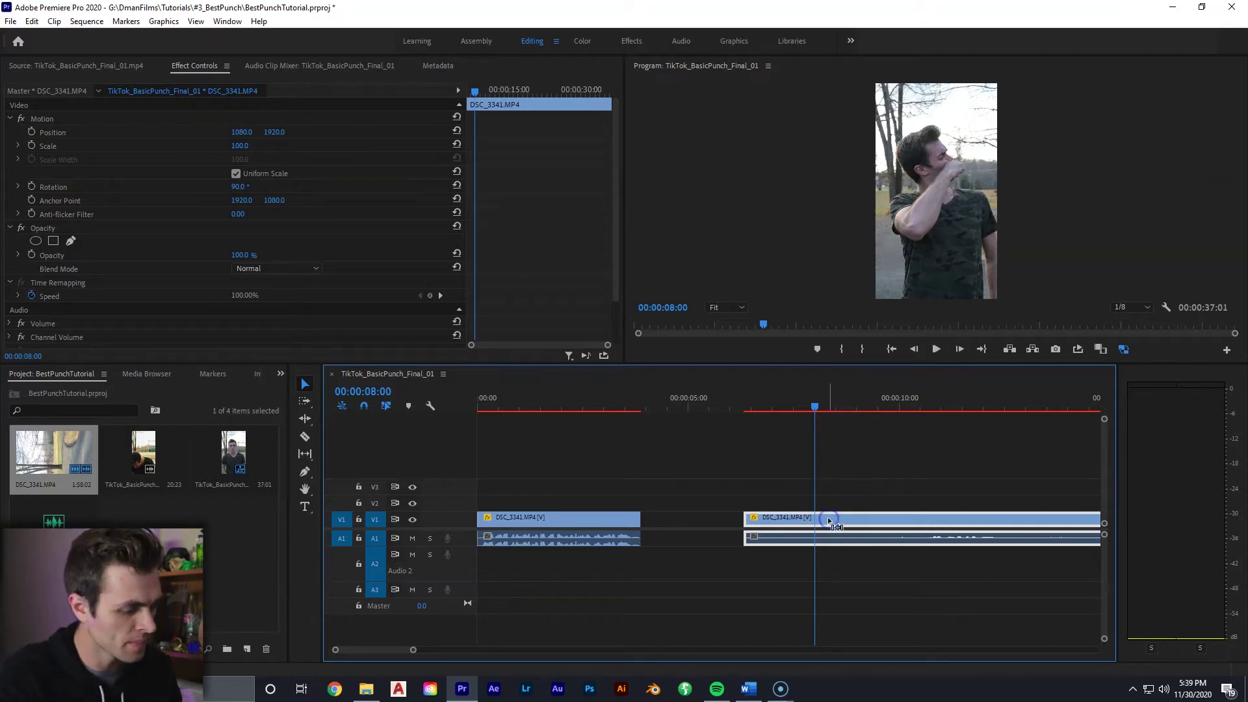
{"action": "left_click", "coordinate": [304, 436]}
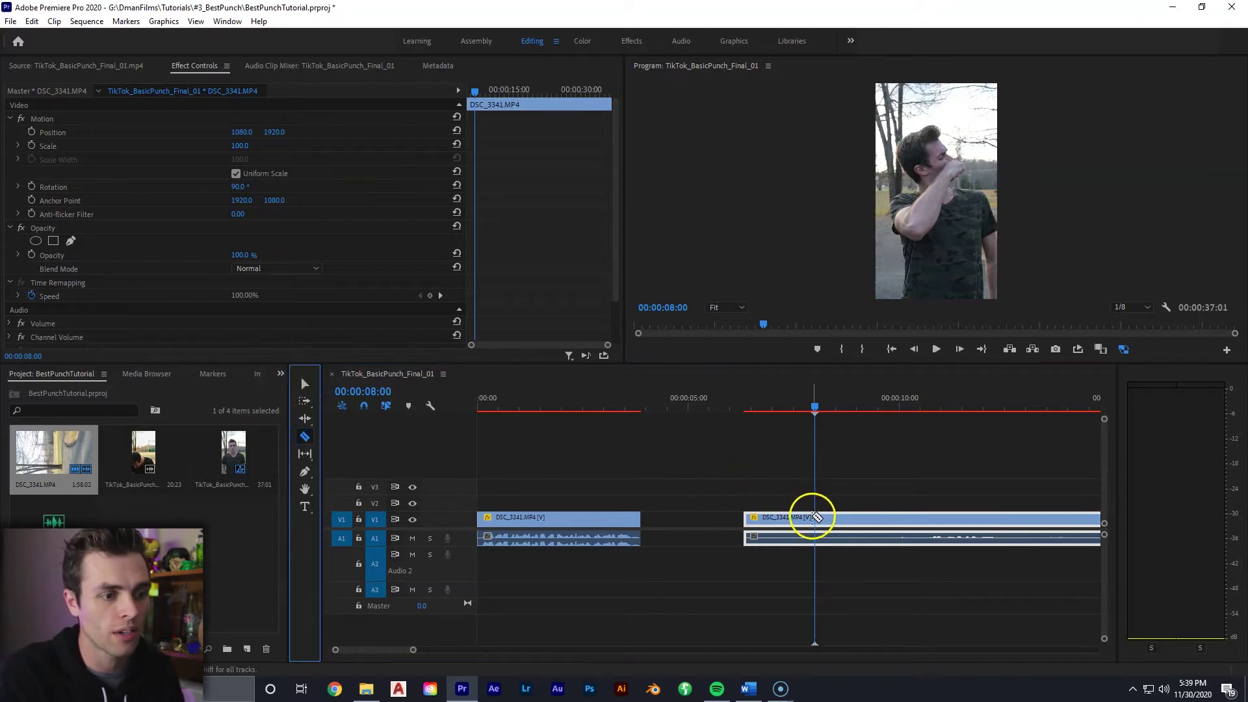
{"action": "left_click", "coordinate": [815, 517]}
{"action": "left_click", "coordinate": [306, 384]}
{"action": "left_click", "coordinate": [920, 509]}
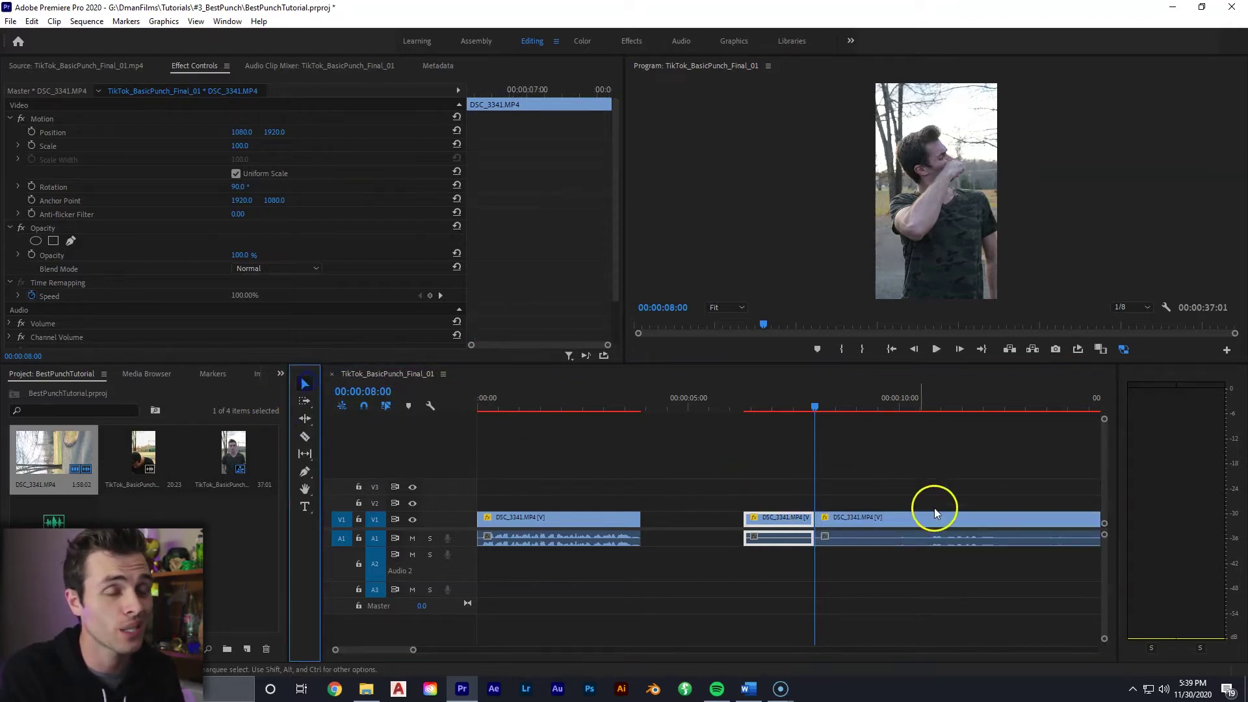
{"action": "key", "text": "Delete"}
Move the short arm-swing clip back so it directly follows the first clip.
{"action": "left_click_drag", "start_coordinate": [786, 390], "coordinate": [749, 438]}
{"action": "left_click", "coordinate": [779, 524]}
{"action": "left_click_drag", "start_coordinate": [779, 523], "coordinate": [676, 521]}
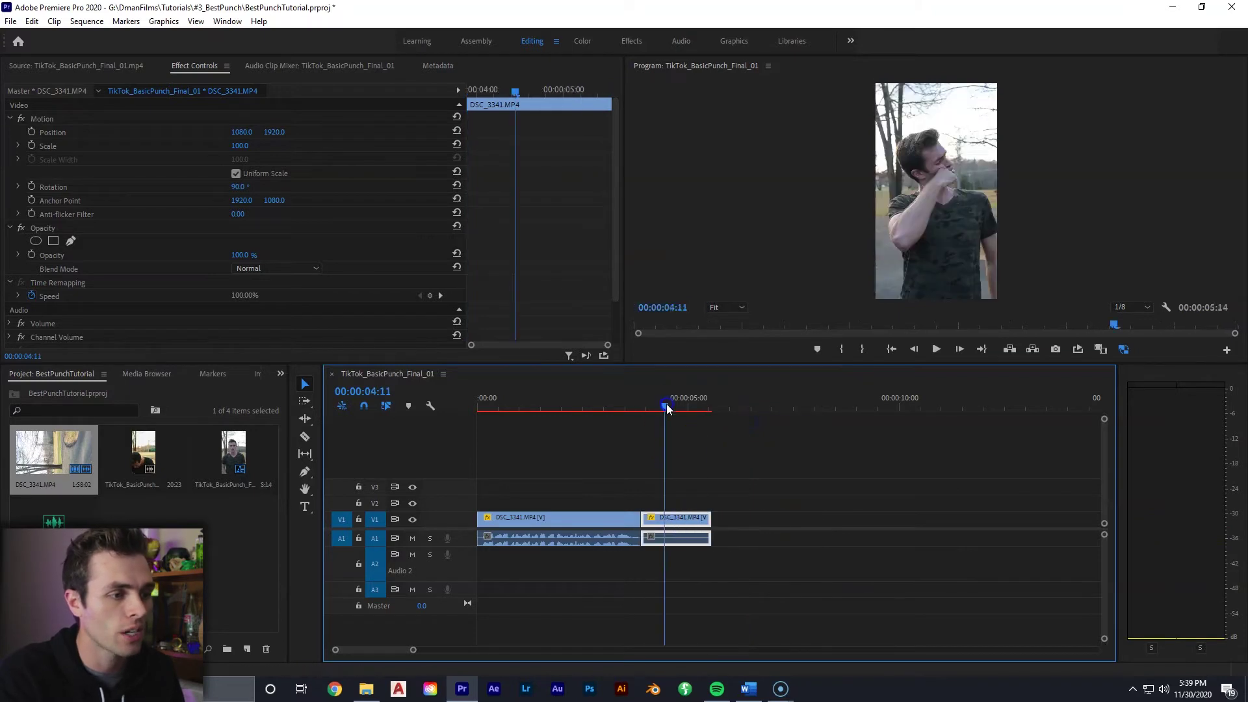
Speed up the arm-swing clip so it lasts only about four frames, and check the cut.
{"action": "right_click", "coordinate": [683, 524]}
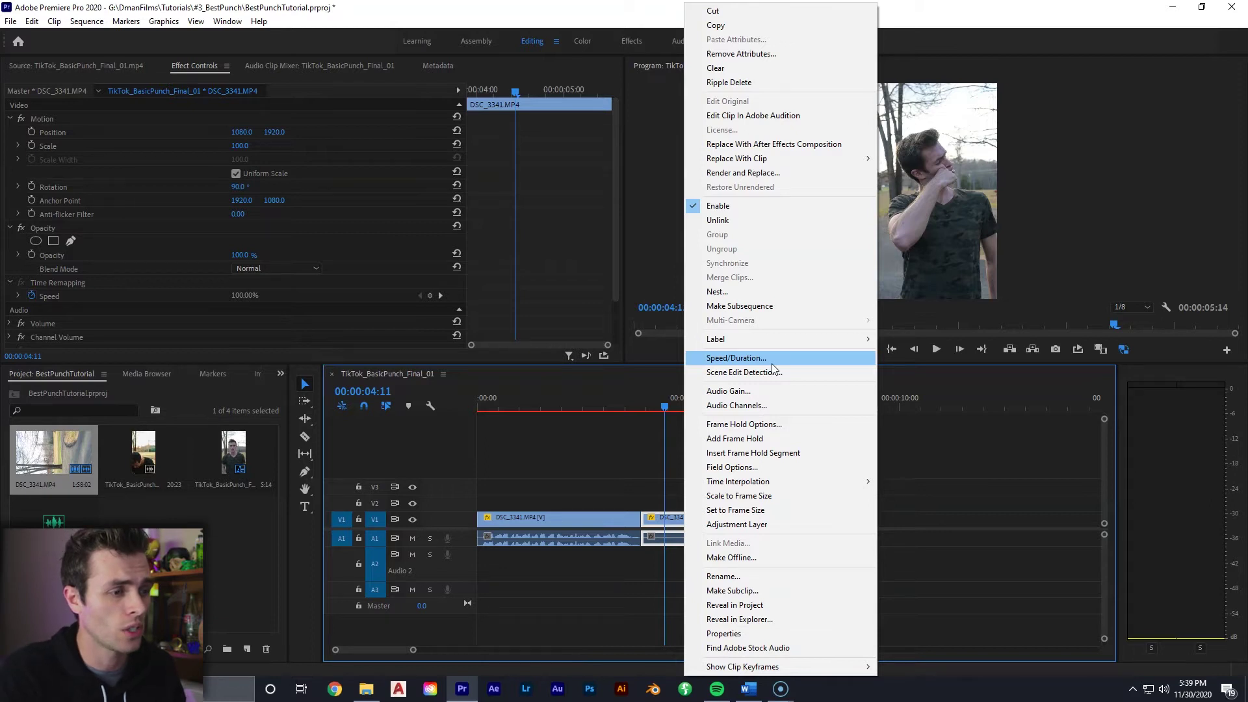
{"action": "left_click", "coordinate": [771, 363]}
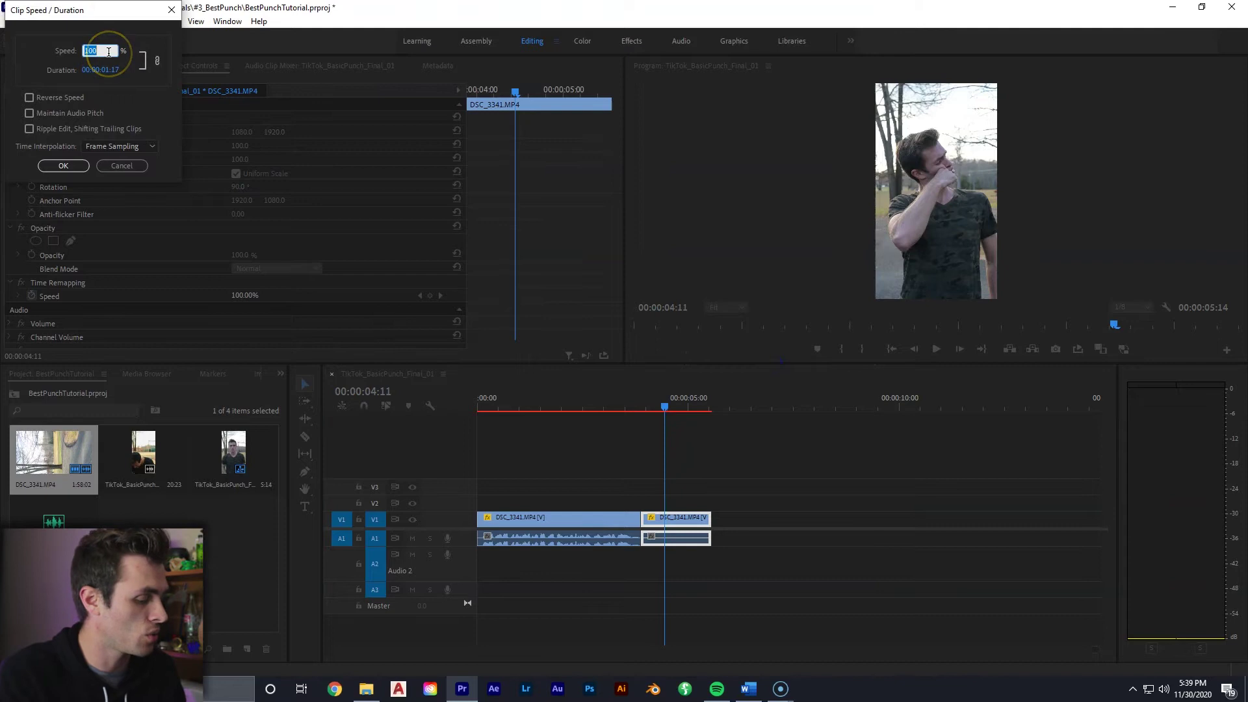
{"action": "type", "text": "100"}
{"action": "left_click", "coordinate": [63, 166]}
{"action": "left_click_drag", "start_coordinate": [668, 423], "coordinate": [643, 412]}
Copy the first clip and paste the duplicate at 00:00:05:00 on the same track.
{"action": "left_click_drag", "start_coordinate": [406, 650], "coordinate": [520, 634]}
{"action": "left_click", "coordinate": [540, 514]}
{"action": "left_click_drag", "start_coordinate": [577, 409], "coordinate": [607, 413]}
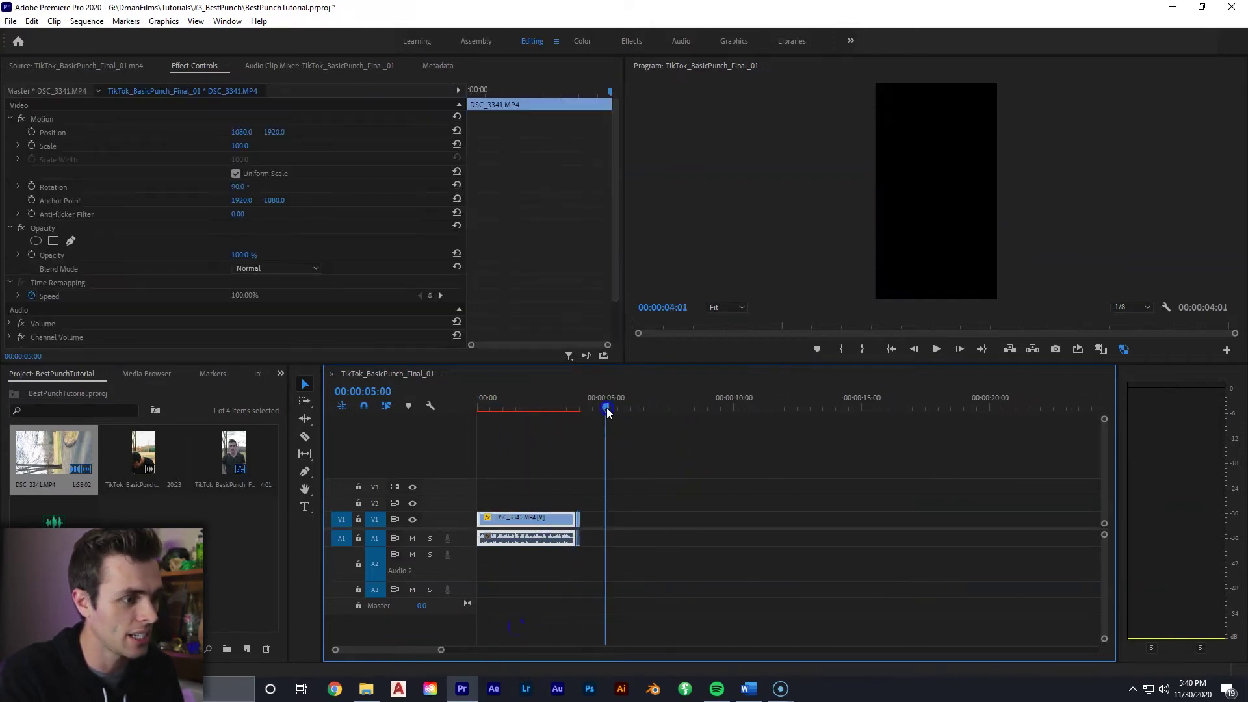
{"action": "key", "text": "ctrl+v"}
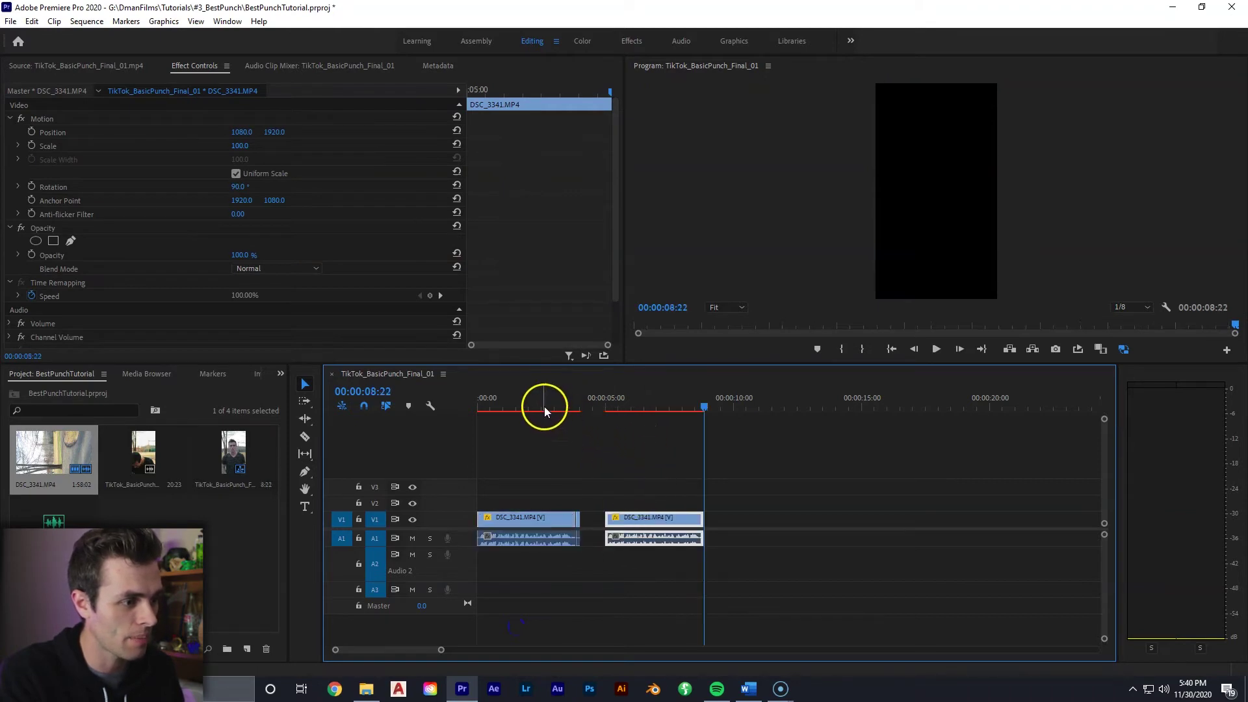
Extend the end of the pasted clip to 00:00:42:01 to bring back the rest of the take.
{"action": "left_click_drag", "start_coordinate": [703, 518], "coordinate": [1100, 518]}
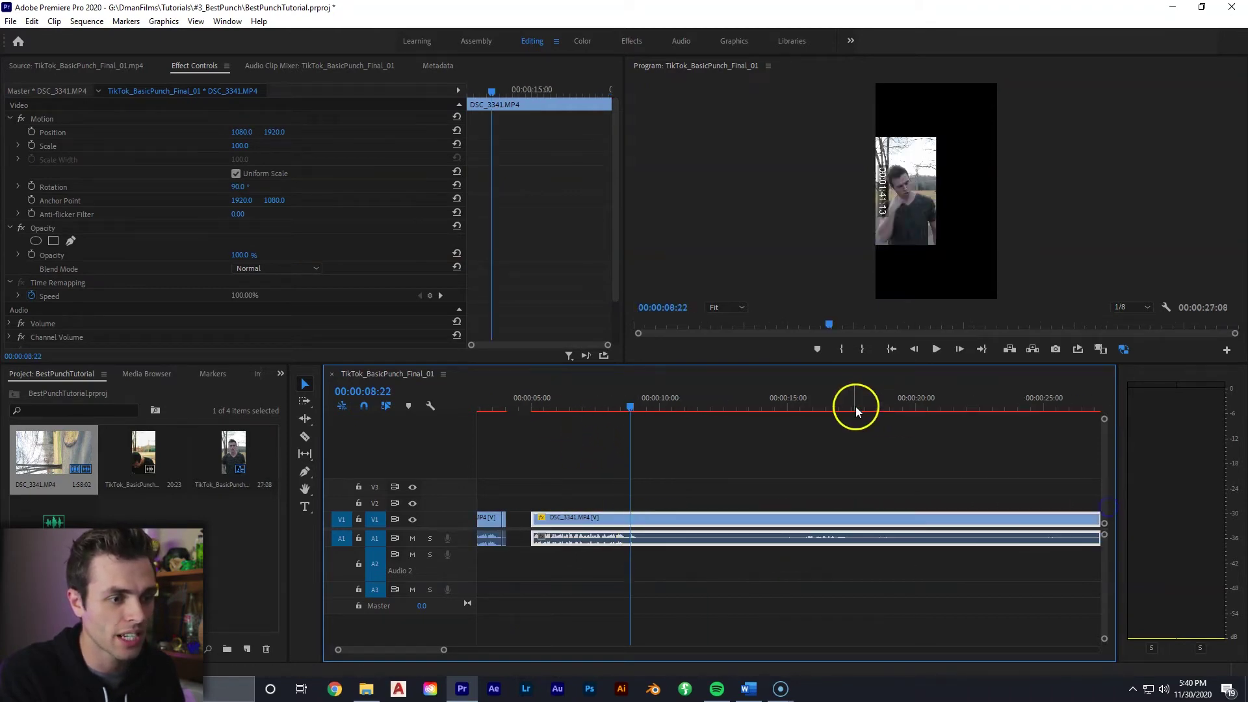
{"action": "left_click_drag", "start_coordinate": [861, 407], "coordinate": [906, 407]}
{"action": "left_click_drag", "start_coordinate": [443, 650], "coordinate": [505, 650]}
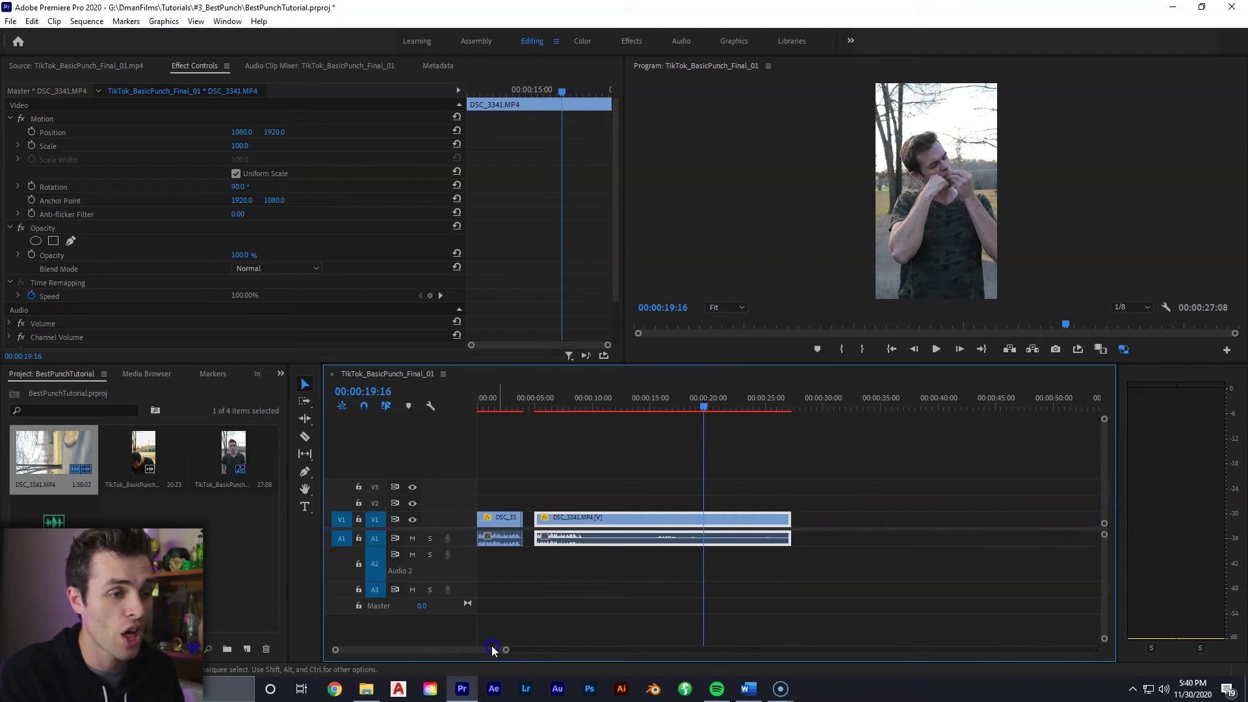
{"action": "left_click_drag", "start_coordinate": [789, 517], "coordinate": [1040, 503]}
Find the follow-through frame at 00:00:33:03, trim the extended clip's start to it, and join it to the arm-swing clip.
{"action": "left_click_drag", "start_coordinate": [822, 403], "coordinate": [849, 399]}
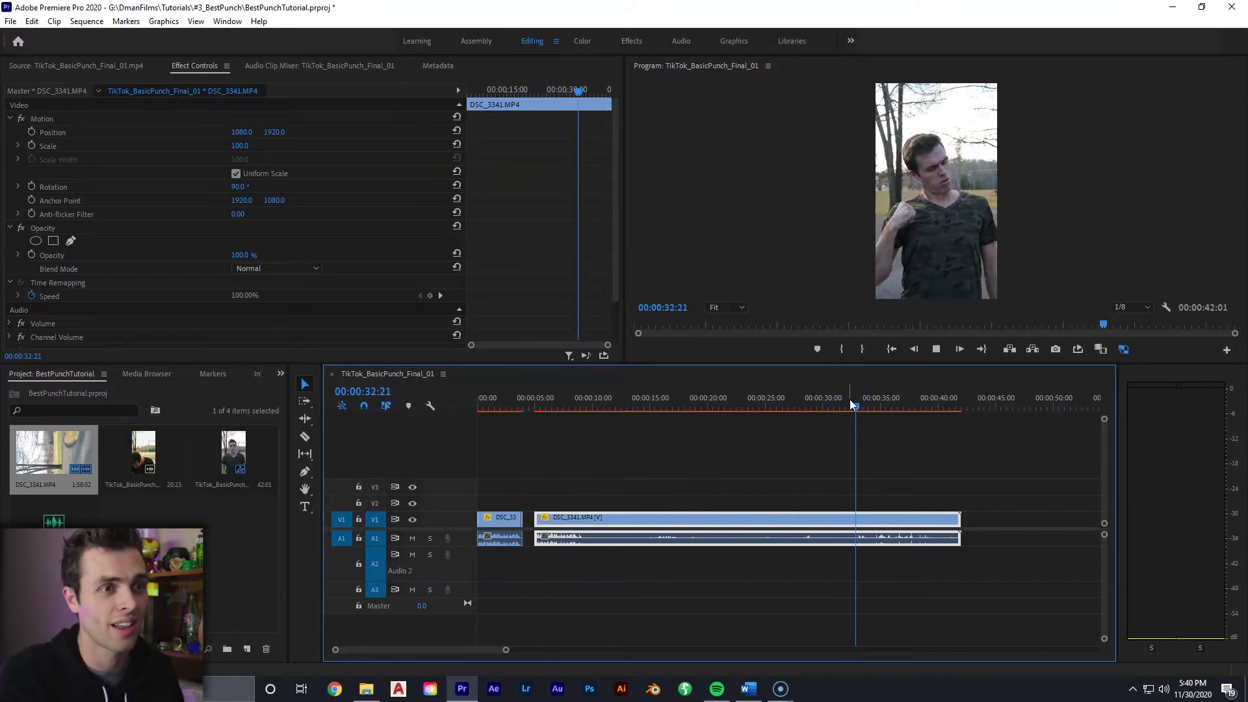
{"action": "key", "text": "space"}
{"action": "left_click_drag", "start_coordinate": [879, 392], "coordinate": [860, 403]}
{"action": "left_click", "coordinate": [936, 349]}
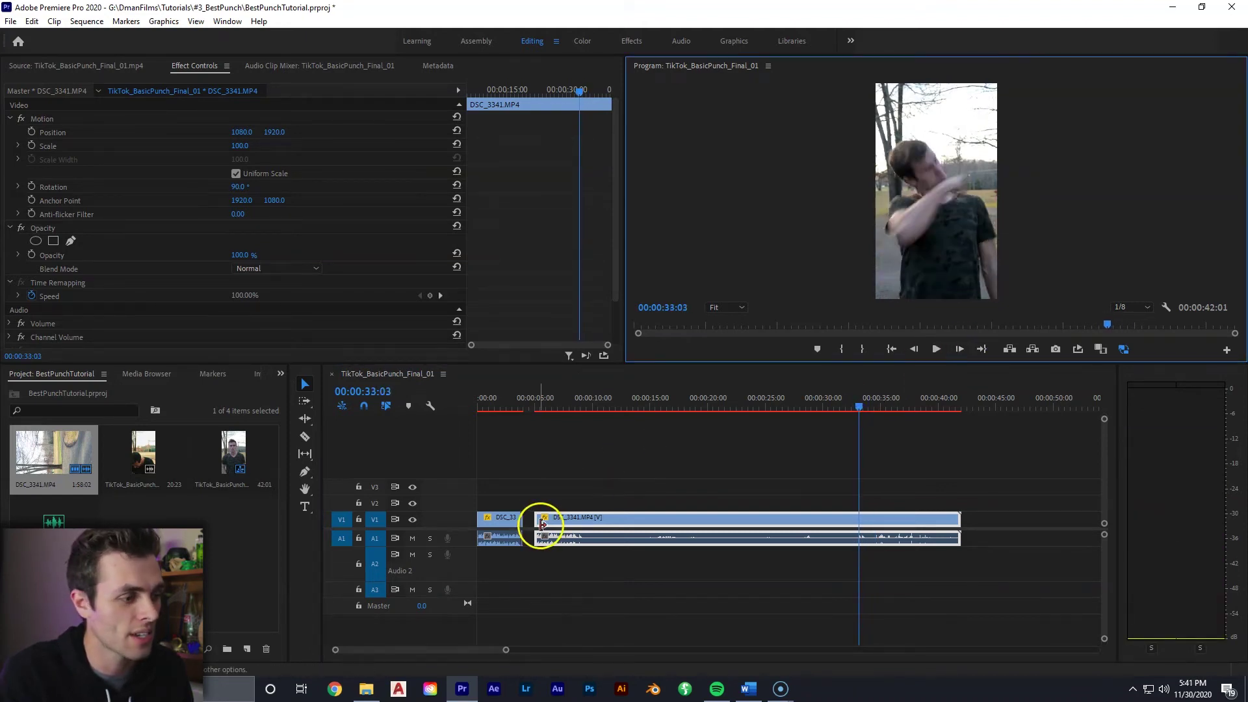
{"action": "mouse_move", "coordinate": [538, 519]}
{"action": "left_mouse_down"}
{"action": "mouse_move", "coordinate": [858, 520]}
{"action": "mouse_move", "coordinate": [533, 520]}
{"action": "left_mouse_up"}
{"action": "left_click", "coordinate": [505, 481]}
{"action": "left_click", "coordinate": [869, 520]}
Examine the frames around the two cuts near 00:00:04:00 to check how the punch segments match up.
{"action": "left_click_drag", "start_coordinate": [519, 411], "coordinate": [525, 405]}
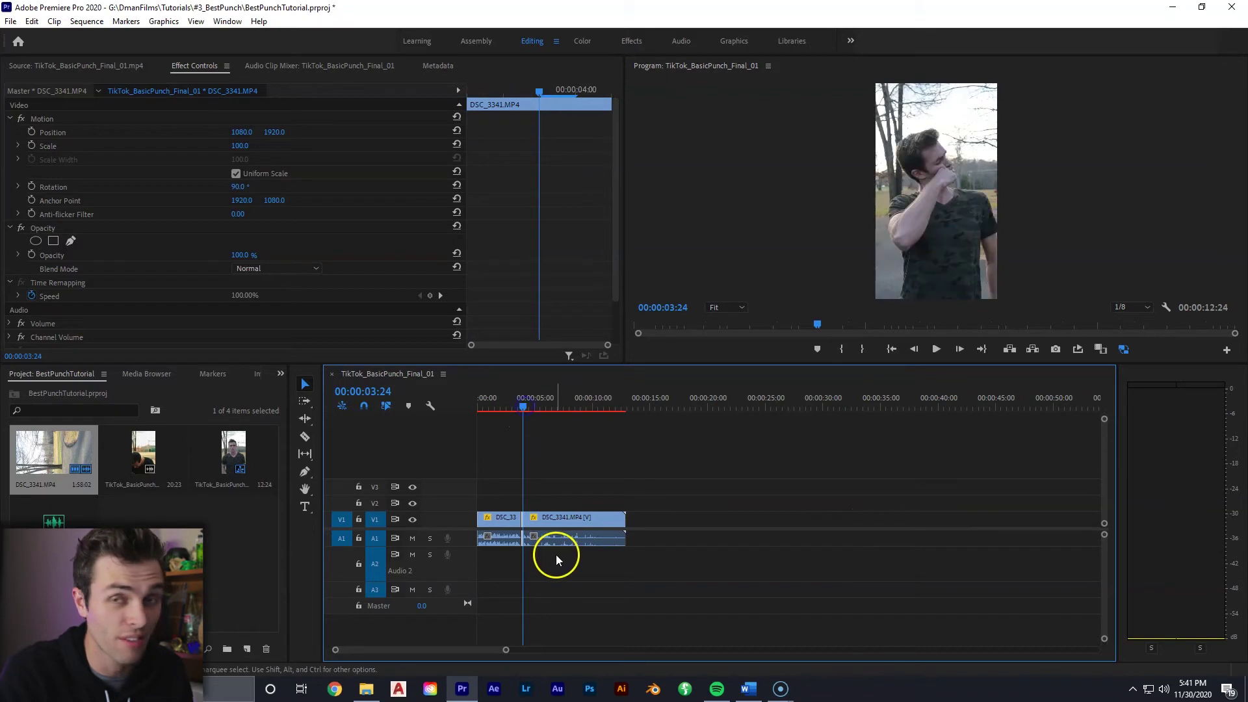
{"action": "left_click_drag", "start_coordinate": [512, 649], "coordinate": [397, 658]}
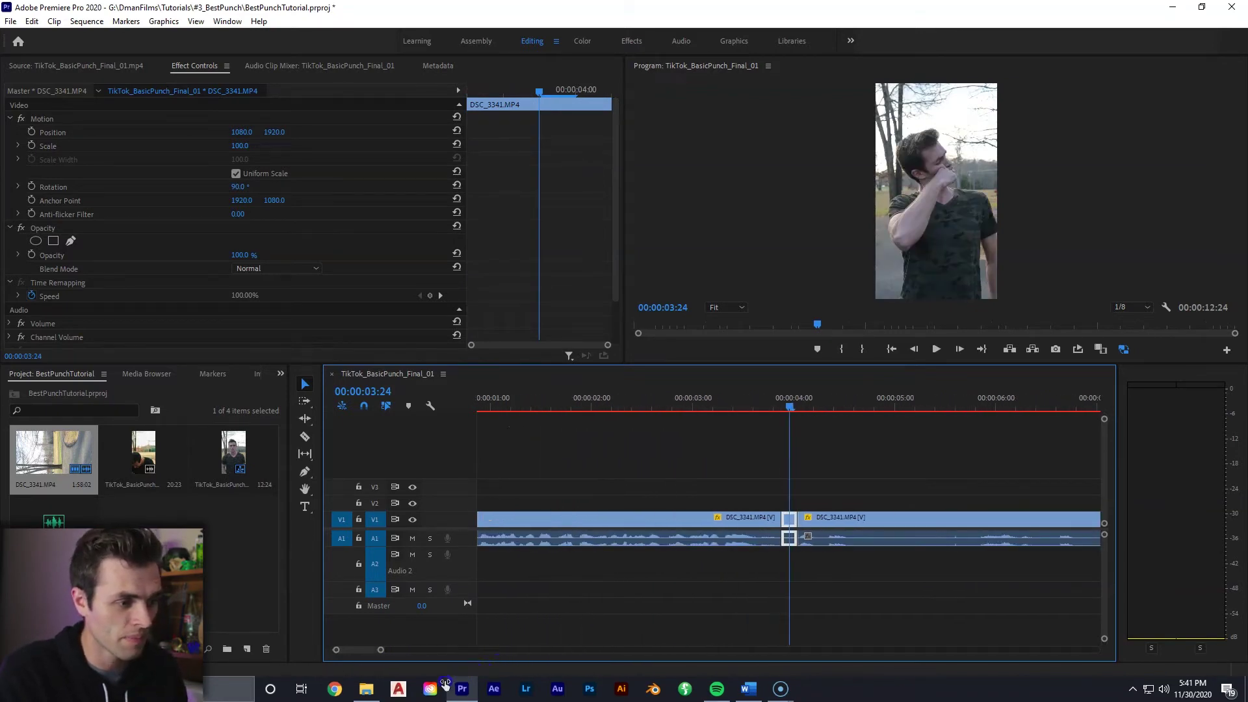
{"action": "left_click", "coordinate": [750, 521]}
{"action": "mouse_move", "coordinate": [789, 404]}
{"action": "left_mouse_down"}
{"action": "mouse_move", "coordinate": [697, 426]}
{"action": "mouse_move", "coordinate": [779, 411]}
{"action": "left_mouse_up"}
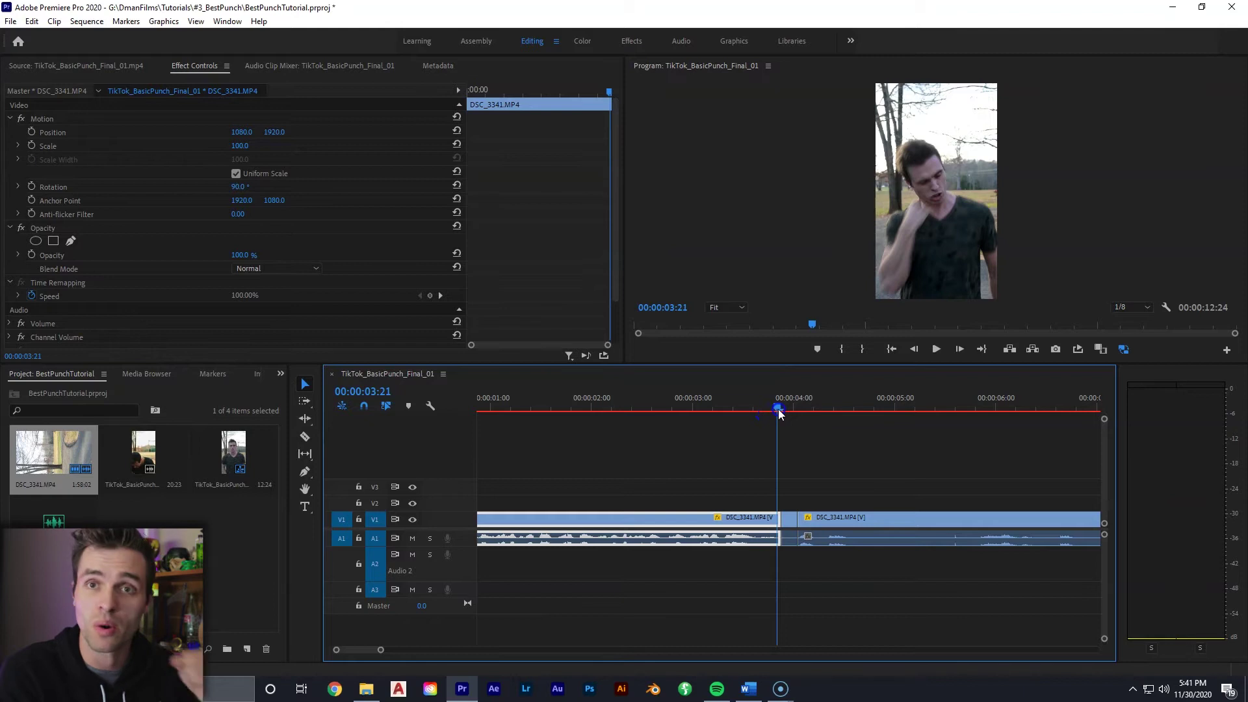
{"action": "left_click_drag", "start_coordinate": [780, 413], "coordinate": [786, 413]}
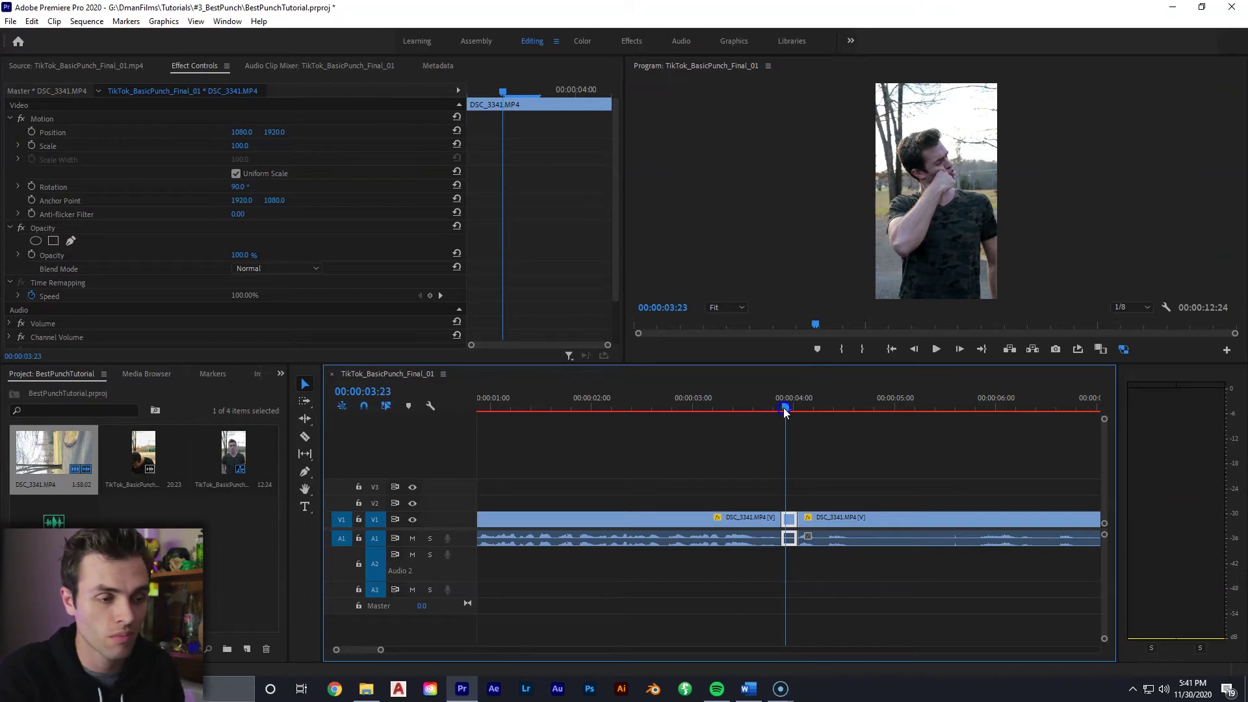
Play the sequence through the two cuts near 00:00:04:00 to check the punch timing.
{"action": "left_click_drag", "start_coordinate": [786, 410], "coordinate": [560, 429]}
{"action": "key", "text": "space"}
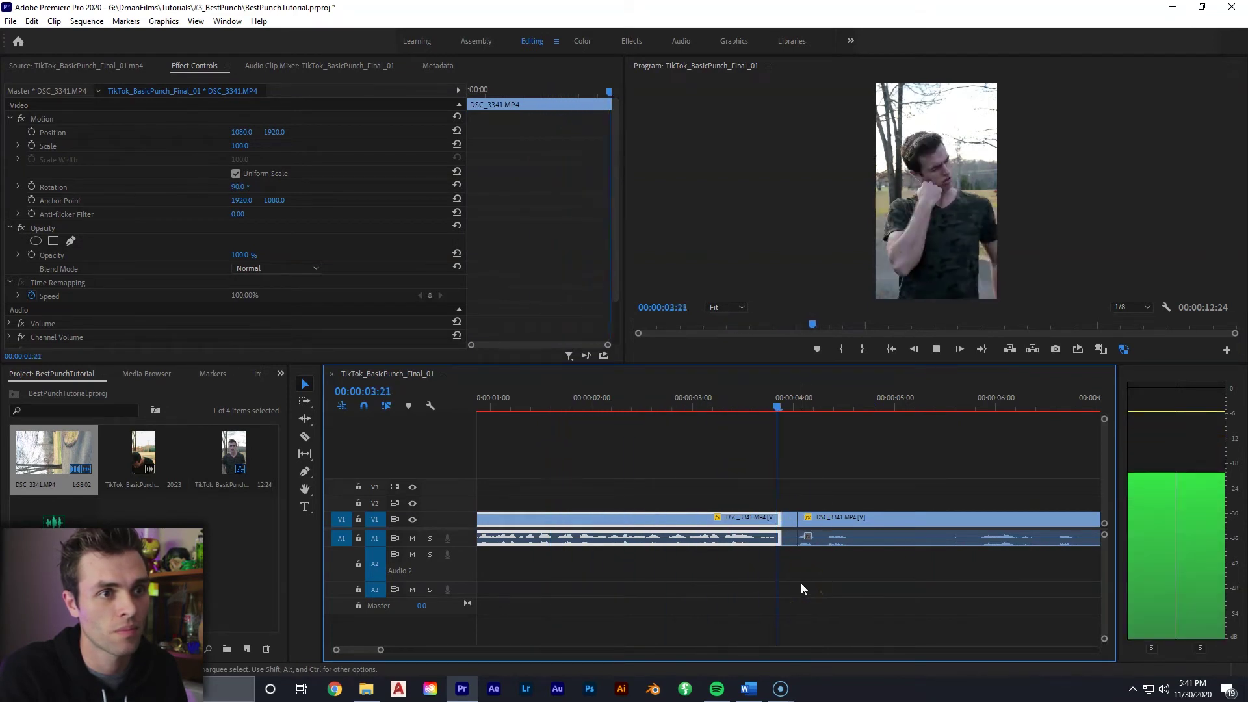
{"action": "key", "text": "space"}
{"action": "left_click_drag", "start_coordinate": [782, 406], "coordinate": [788, 388]}
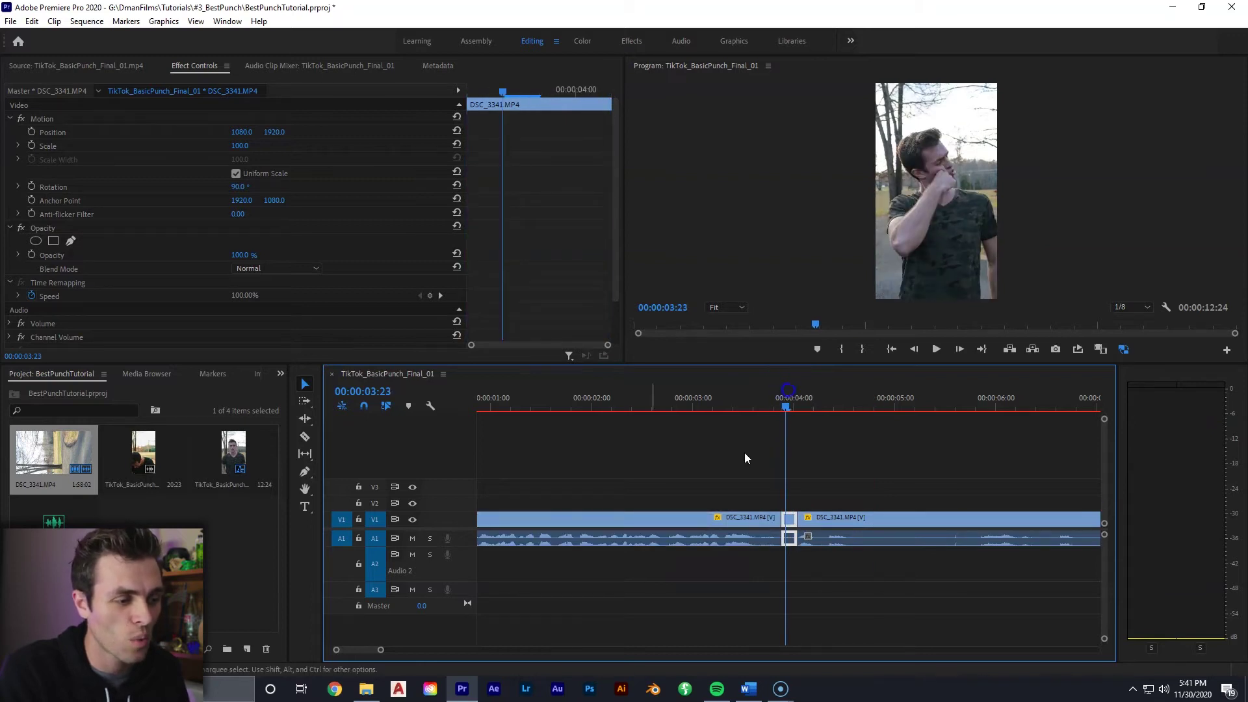
Trim the end of the short arm-swing clip to 00:00:03:23, close the gap after it, and play back the punch.
{"action": "left_click_drag", "start_coordinate": [396, 648], "coordinate": [360, 663]}
{"action": "mouse_move", "coordinate": [817, 404]}
{"action": "left_mouse_down"}
{"action": "mouse_move", "coordinate": [836, 403]}
{"action": "mouse_move", "coordinate": [778, 423]}
{"action": "mouse_move", "coordinate": [806, 409]}
{"action": "mouse_move", "coordinate": [796, 418]}
{"action": "left_mouse_up"}
{"action": "left_click_drag", "start_coordinate": [837, 532], "coordinate": [789, 527]}
{"action": "left_click", "coordinate": [802, 523]}
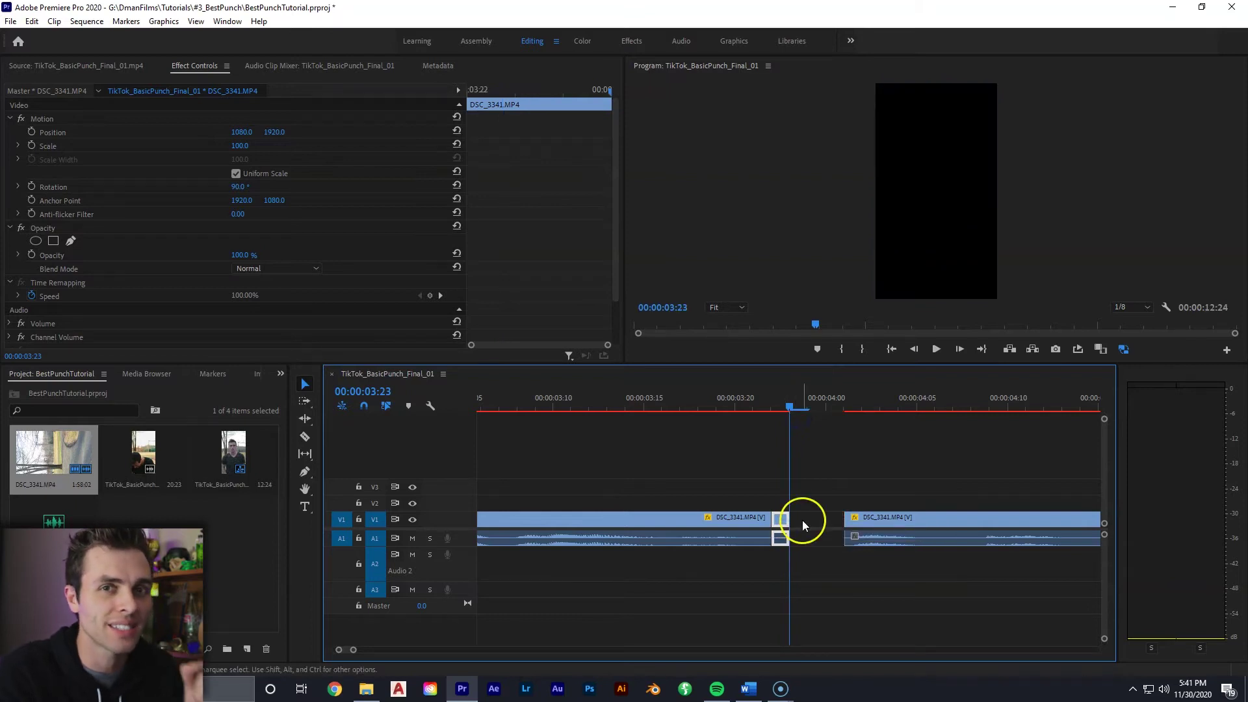
{"action": "key", "text": "Delete"}
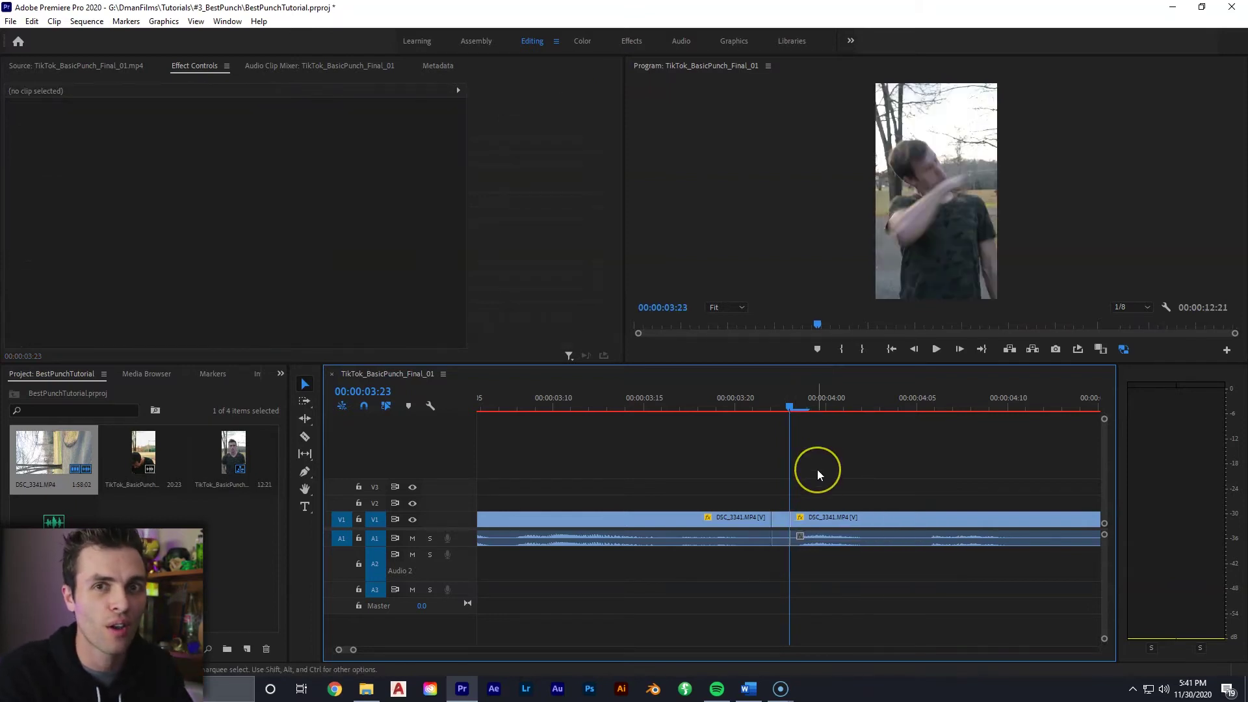
{"action": "left_click_drag", "start_coordinate": [789, 393], "coordinate": [477, 434]}
{"action": "left_click", "coordinate": [544, 540]}
{"action": "key", "text": "space"}
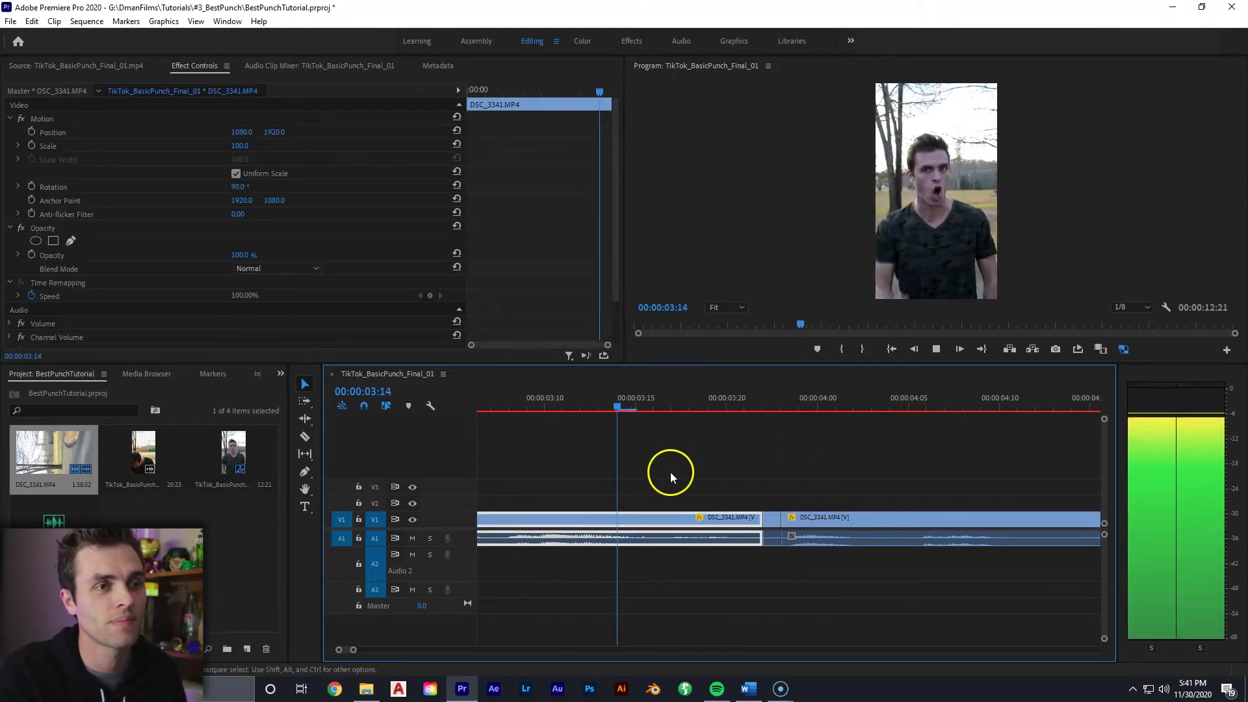
Extend the arm-swing clip's end by one frame to 00:00:03:24, keep the follow-through clip joined to it, and replay the punch.
{"action": "left_click_drag", "start_coordinate": [657, 407], "coordinate": [783, 406]}
{"action": "mouse_move", "coordinate": [811, 515]}
{"action": "left_mouse_down"}
{"action": "mouse_move", "coordinate": [831, 517]}
{"action": "mouse_move", "coordinate": [798, 523]}
{"action": "left_mouse_up"}
{"action": "left_click", "coordinate": [785, 525]}
{"action": "left_click_drag", "start_coordinate": [720, 405], "coordinate": [491, 407]}
{"action": "key", "text": "space"}
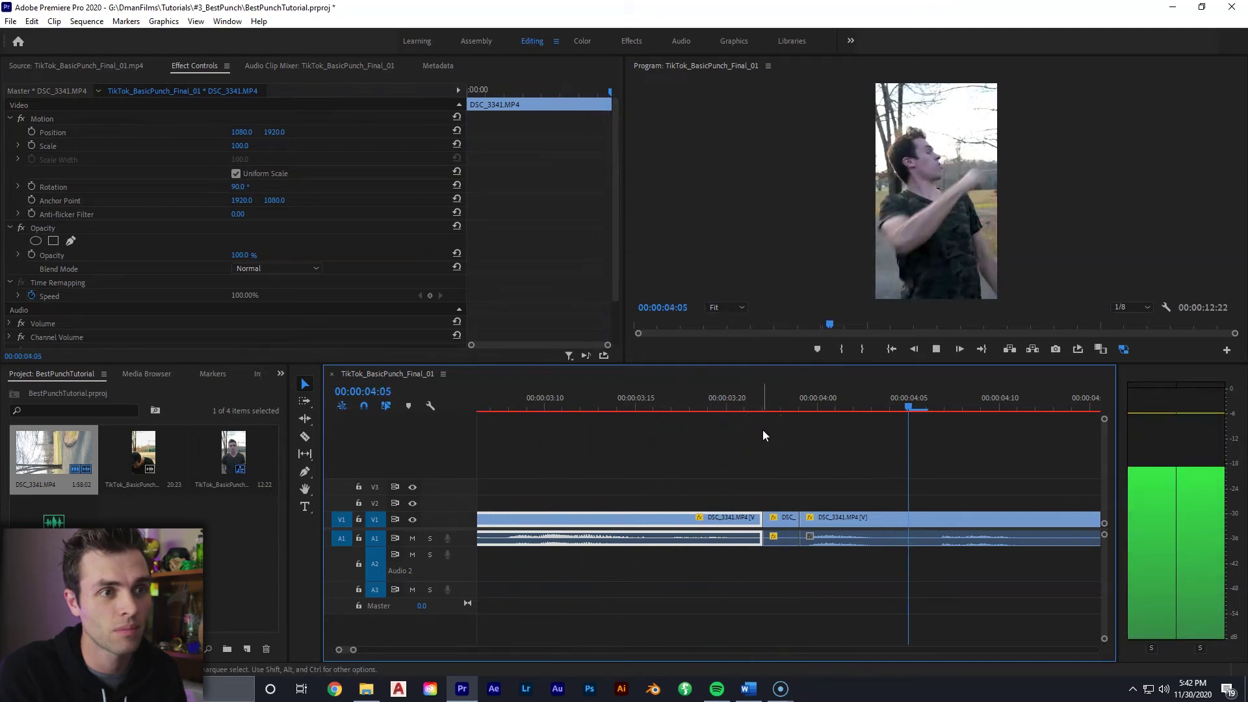
{"action": "key", "text": "space"}
Trim the end of the opening clip to 00:00:03:21 and close the gap before the arm-swing clip.
{"action": "key", "text": "minus"}
{"action": "mouse_move", "coordinate": [955, 400]}
{"action": "left_mouse_down"}
{"action": "mouse_move", "coordinate": [942, 399]}
{"action": "mouse_move", "coordinate": [958, 393]}
{"action": "mouse_move", "coordinate": [942, 415]}
{"action": "left_mouse_up"}
{"action": "left_click", "coordinate": [430, 629]}
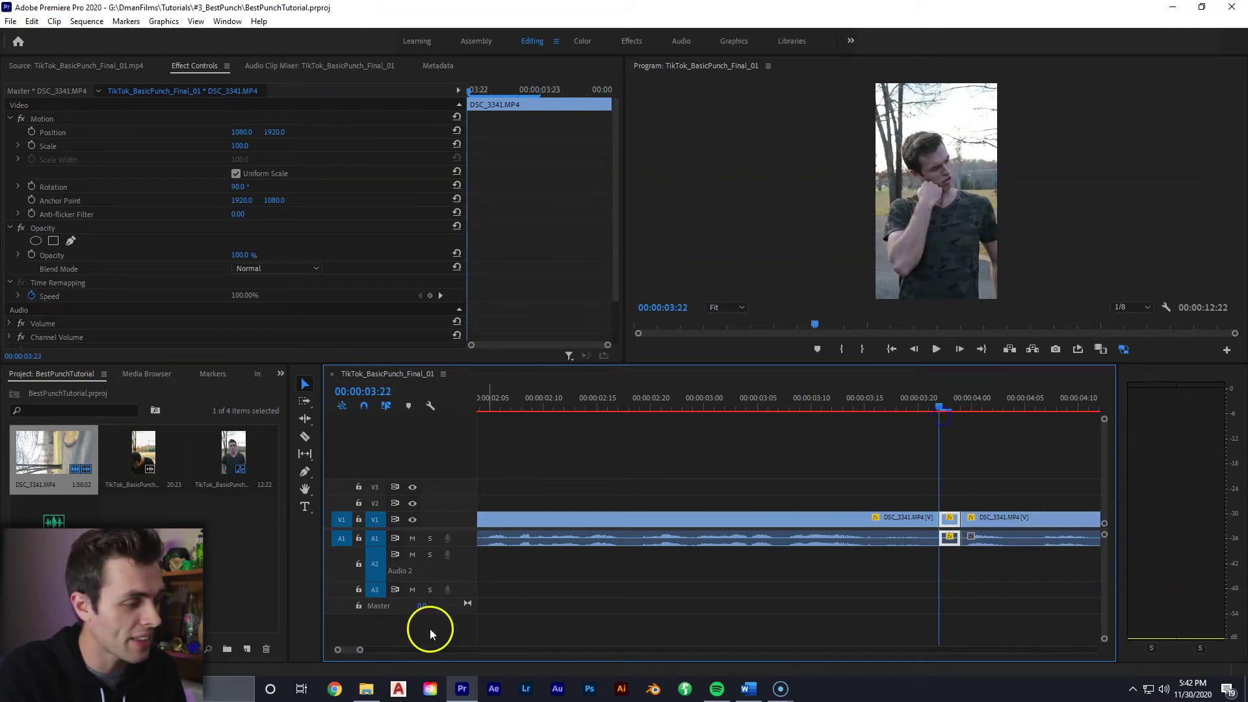
{"action": "left_click_drag", "start_coordinate": [358, 652], "coordinate": [353, 650]}
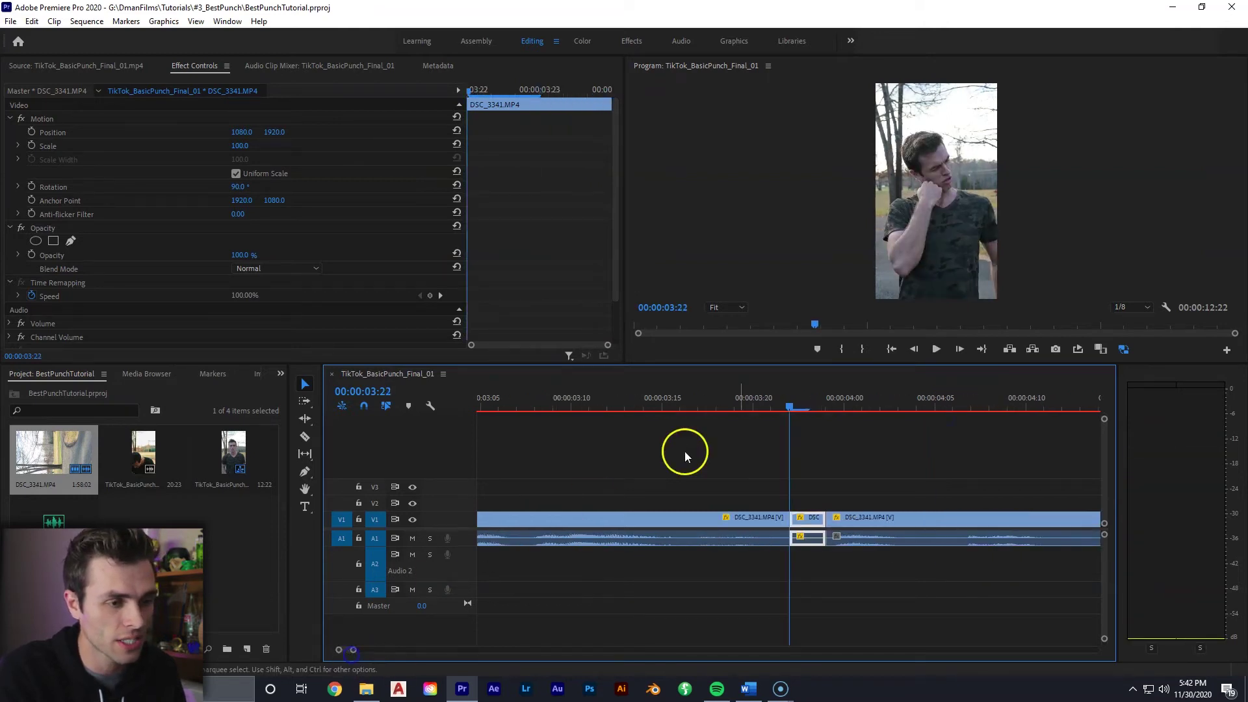
{"action": "left_click", "coordinate": [780, 405]}
{"action": "left_click", "coordinate": [747, 514]}
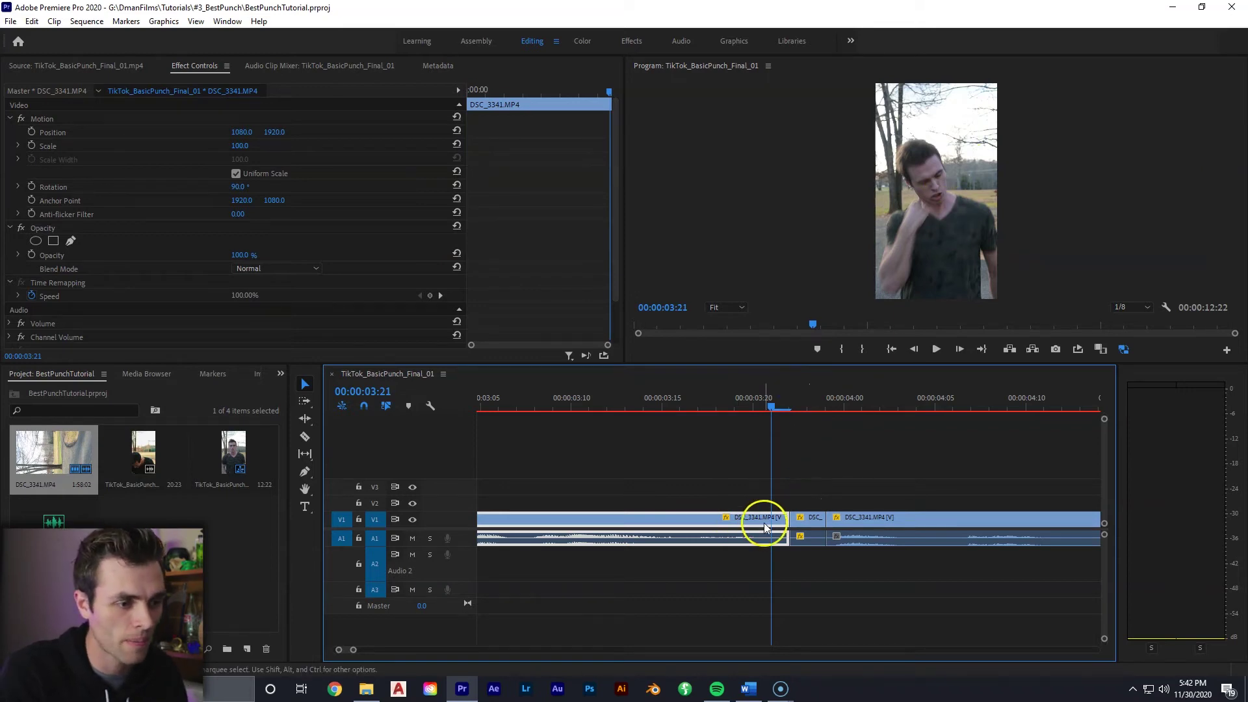
{"action": "left_click_drag", "start_coordinate": [788, 518], "coordinate": [771, 520]}
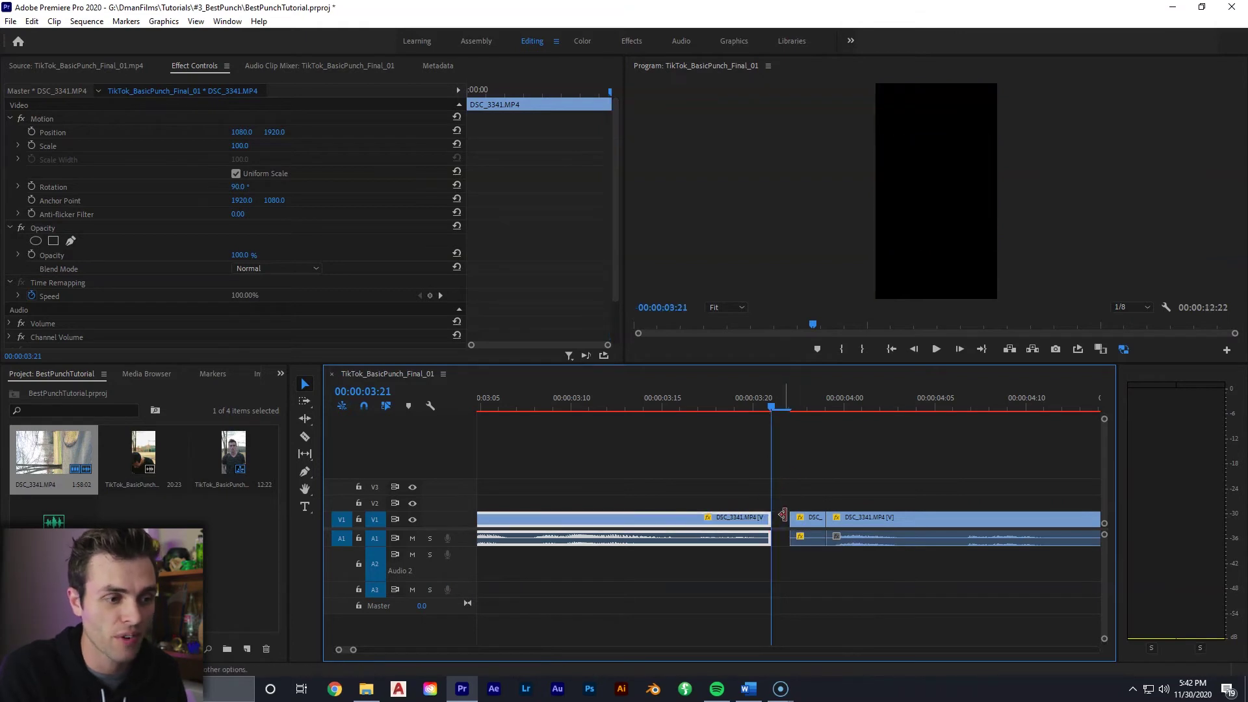
{"action": "left_click", "coordinate": [782, 519]}
{"action": "key", "text": "Delete"}
Play the punch from before 00:00:03:07 through the follow-through to check the tightened cuts.
{"action": "mouse_move", "coordinate": [772, 405]}
{"action": "left_mouse_down"}
{"action": "mouse_move", "coordinate": [751, 407]}
{"action": "mouse_move", "coordinate": [802, 410]}
{"action": "mouse_move", "coordinate": [753, 412]}
{"action": "left_mouse_up"}
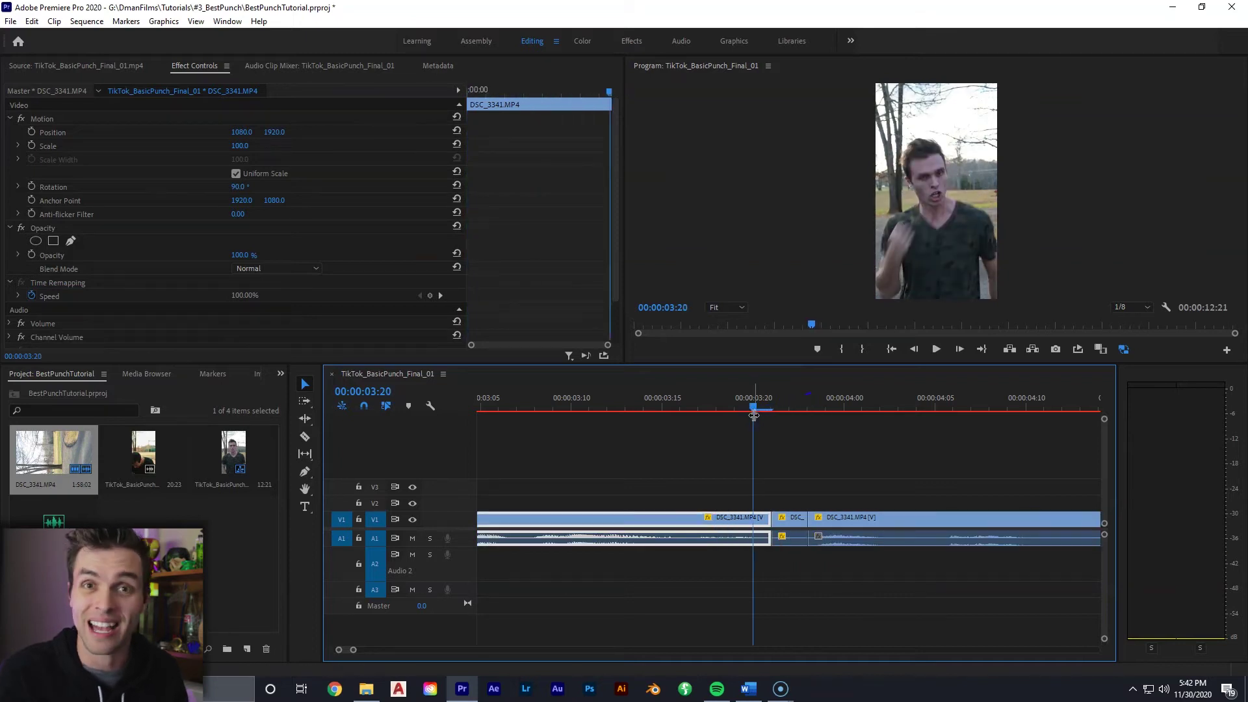
{"action": "left_click_drag", "start_coordinate": [755, 410], "coordinate": [626, 413]}
{"action": "left_click_drag", "start_coordinate": [354, 649], "coordinate": [375, 650]}
{"action": "left_click", "coordinate": [752, 402]}
{"action": "key", "text": "space"}
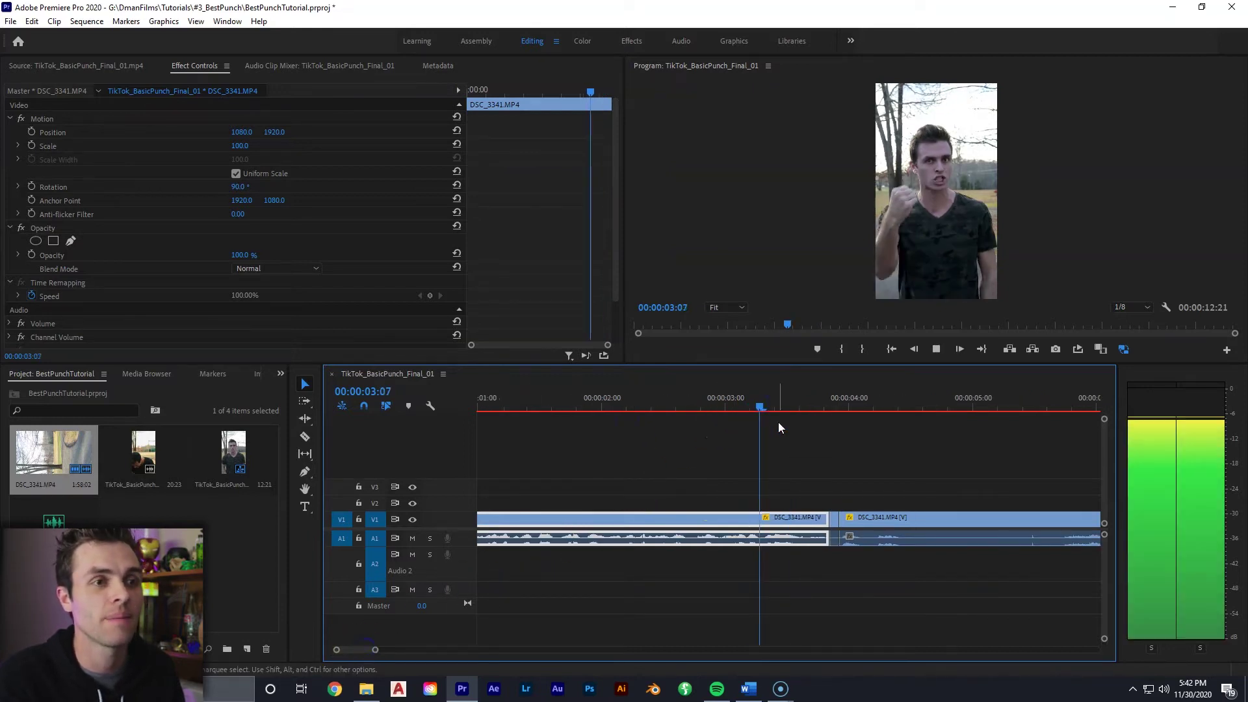
{"action": "left_click", "coordinate": [783, 419]}
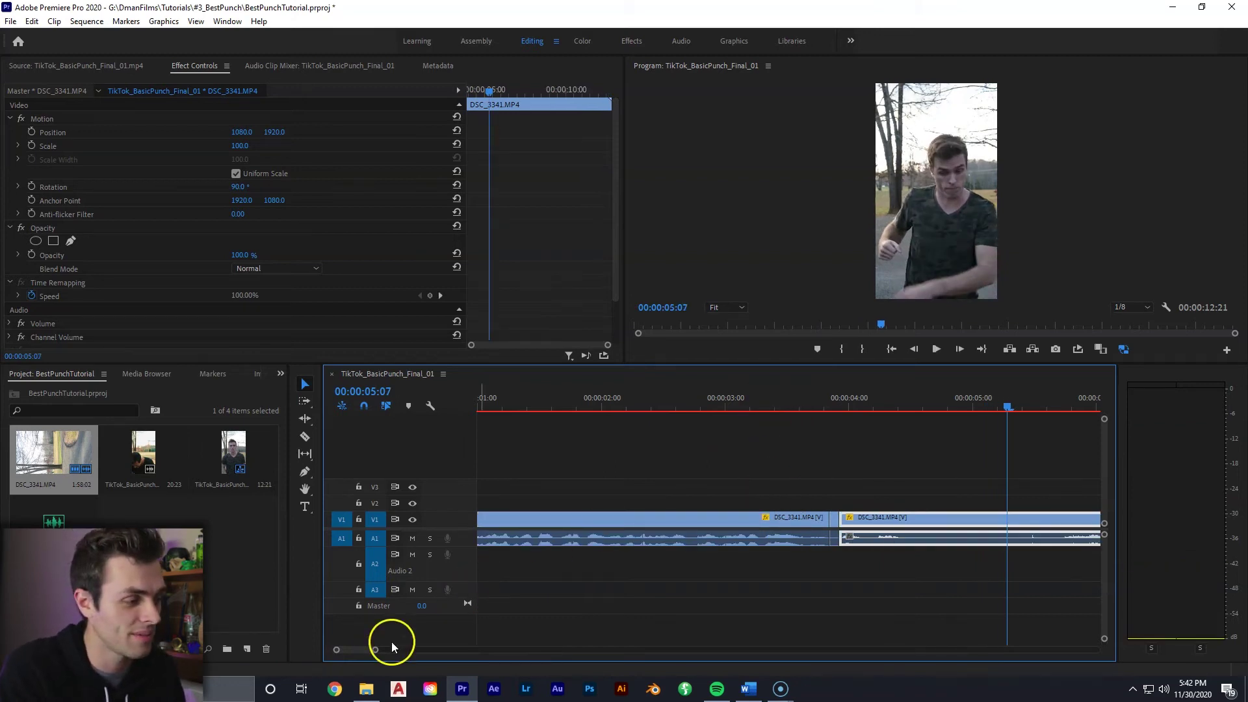
Set the playhead to the start of the follow-through clip at 00:00:03:23 and save the project.
{"action": "left_click_drag", "start_coordinate": [375, 650], "coordinate": [388, 649]}
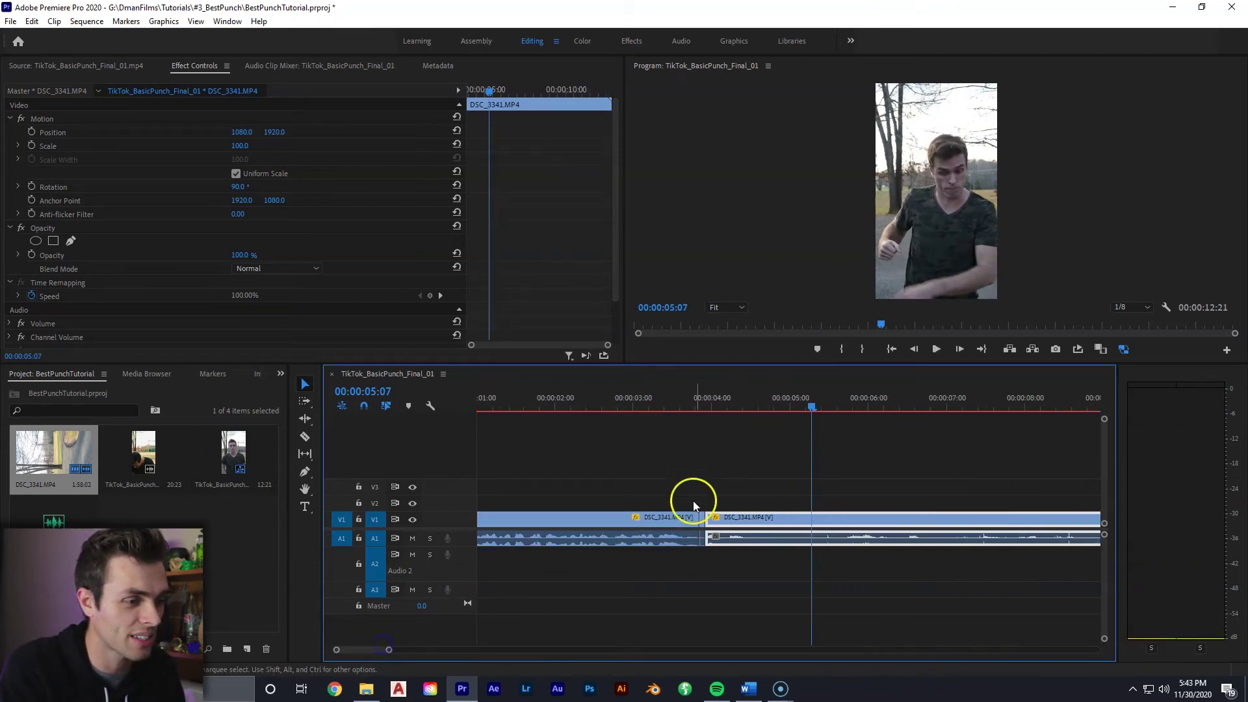
{"action": "left_click", "coordinate": [706, 398]}
{"action": "key", "text": "ctrl+s"}
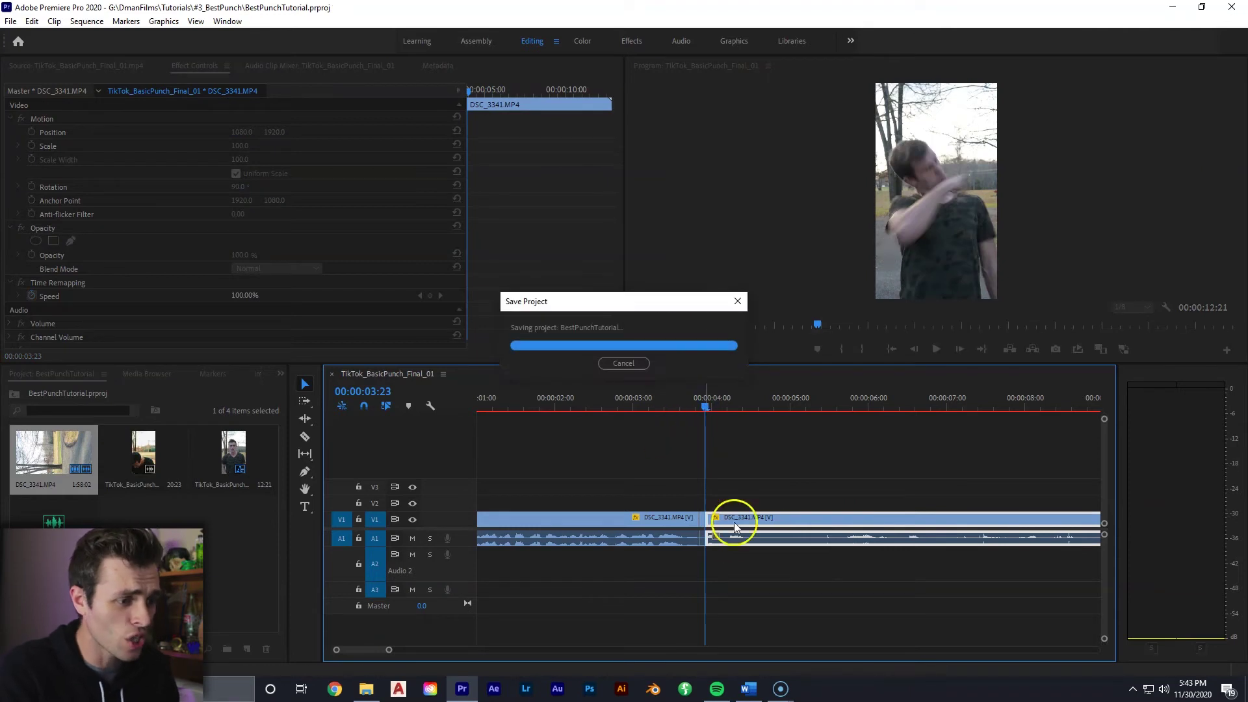
Unlink the two-frame arm-swing clip's audio from its video and delete only the audio.
{"action": "left_click_drag", "start_coordinate": [388, 649], "coordinate": [353, 649]}
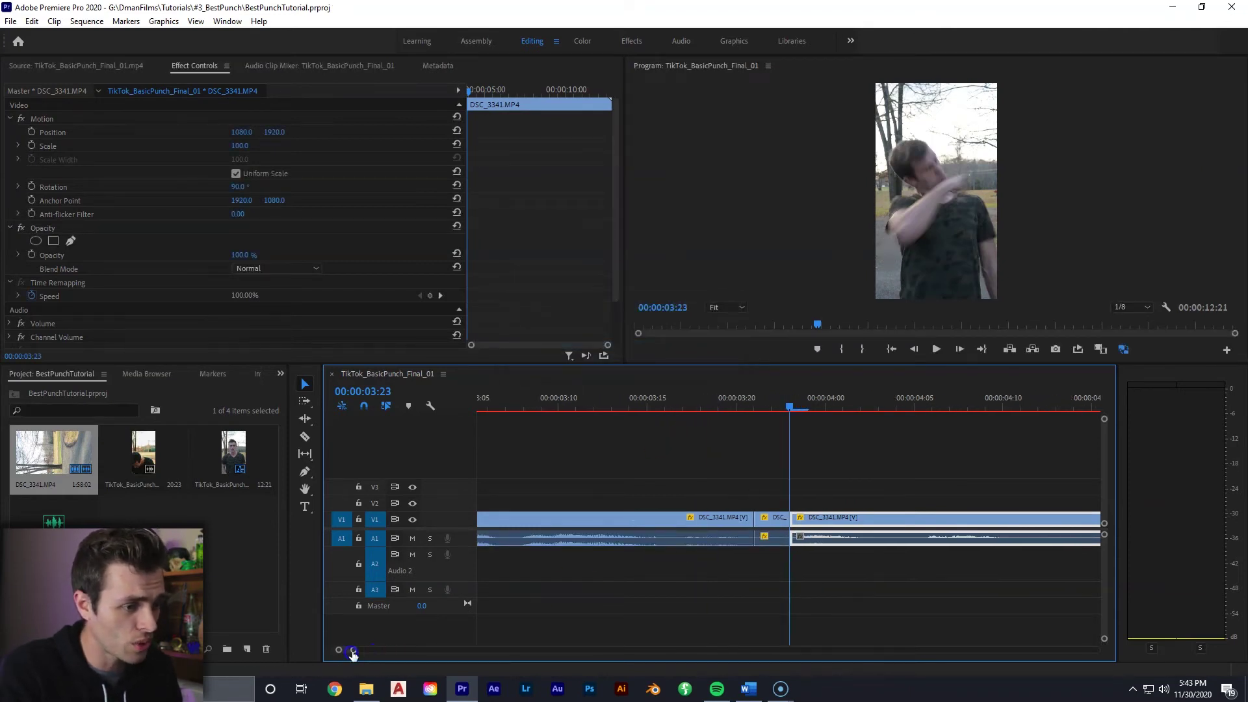
{"action": "left_click", "coordinate": [771, 518]}
{"action": "mouse_move", "coordinate": [772, 407]}
{"action": "left_mouse_down"}
{"action": "mouse_move", "coordinate": [783, 410]}
{"action": "mouse_move", "coordinate": [773, 415]}
{"action": "left_mouse_up"}
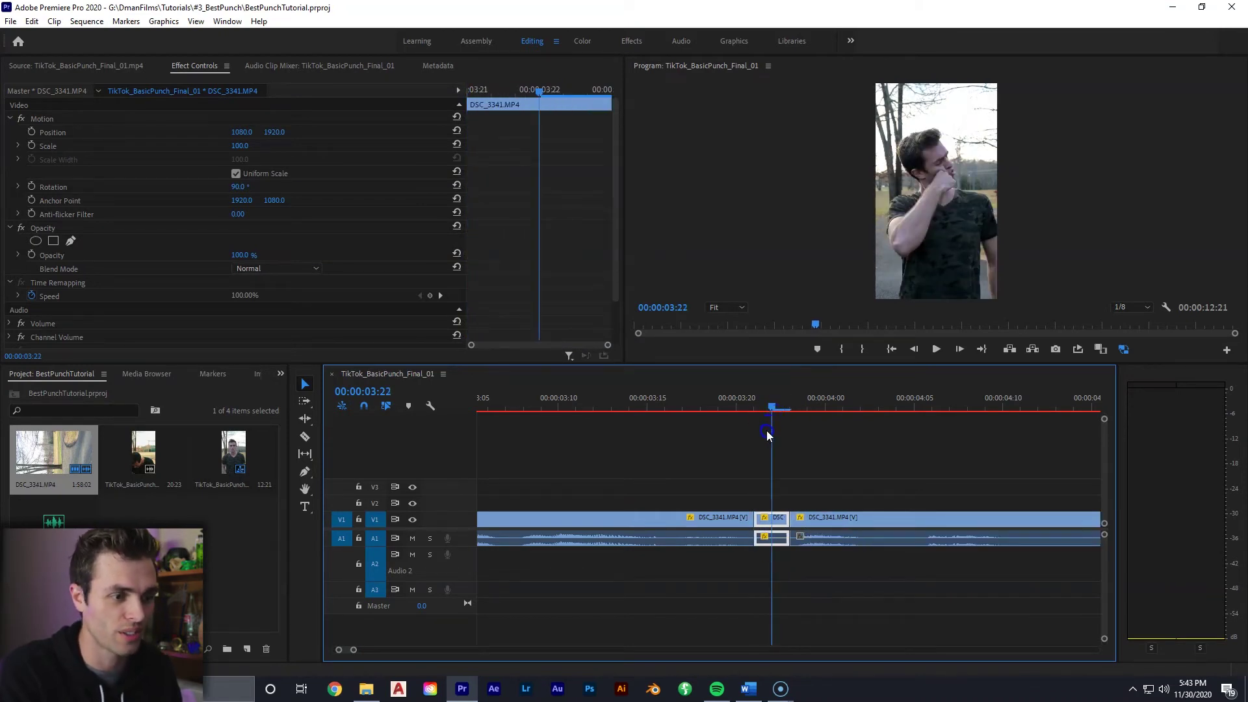
{"action": "left_click", "coordinate": [772, 408]}
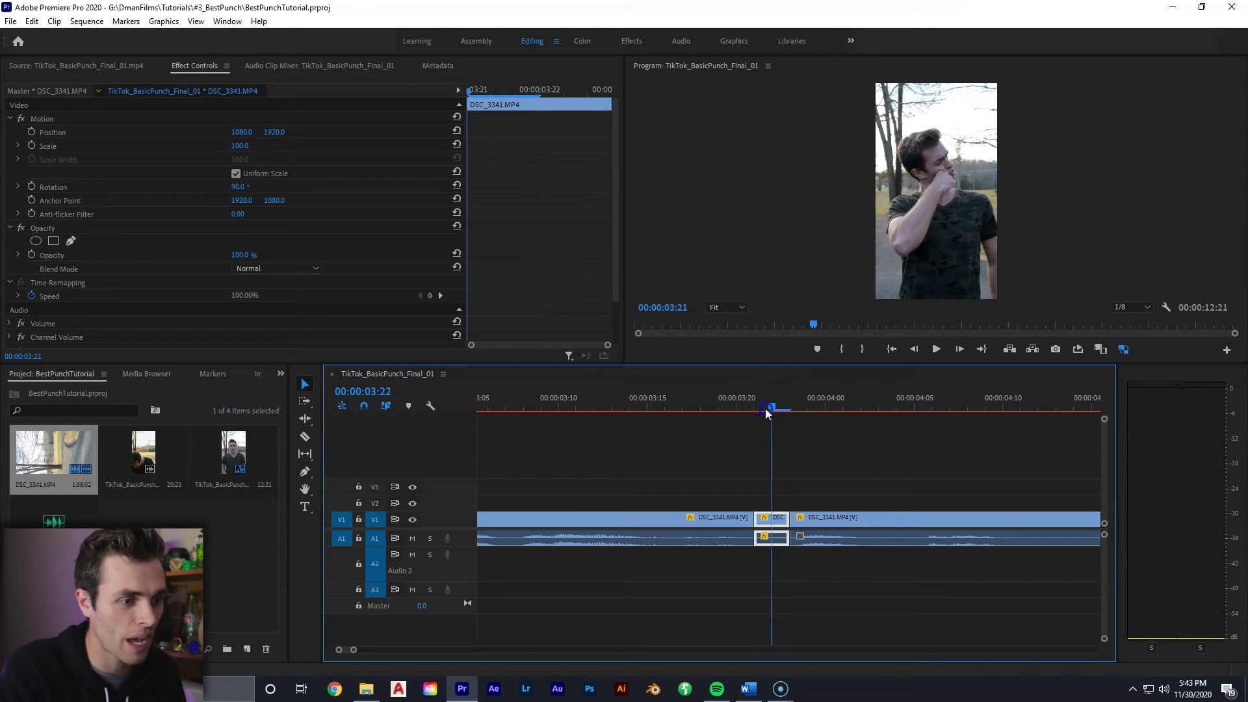
{"action": "left_click", "coordinate": [793, 517]}
{"action": "left_click", "coordinate": [783, 518]}
{"action": "right_click", "coordinate": [782, 517]}
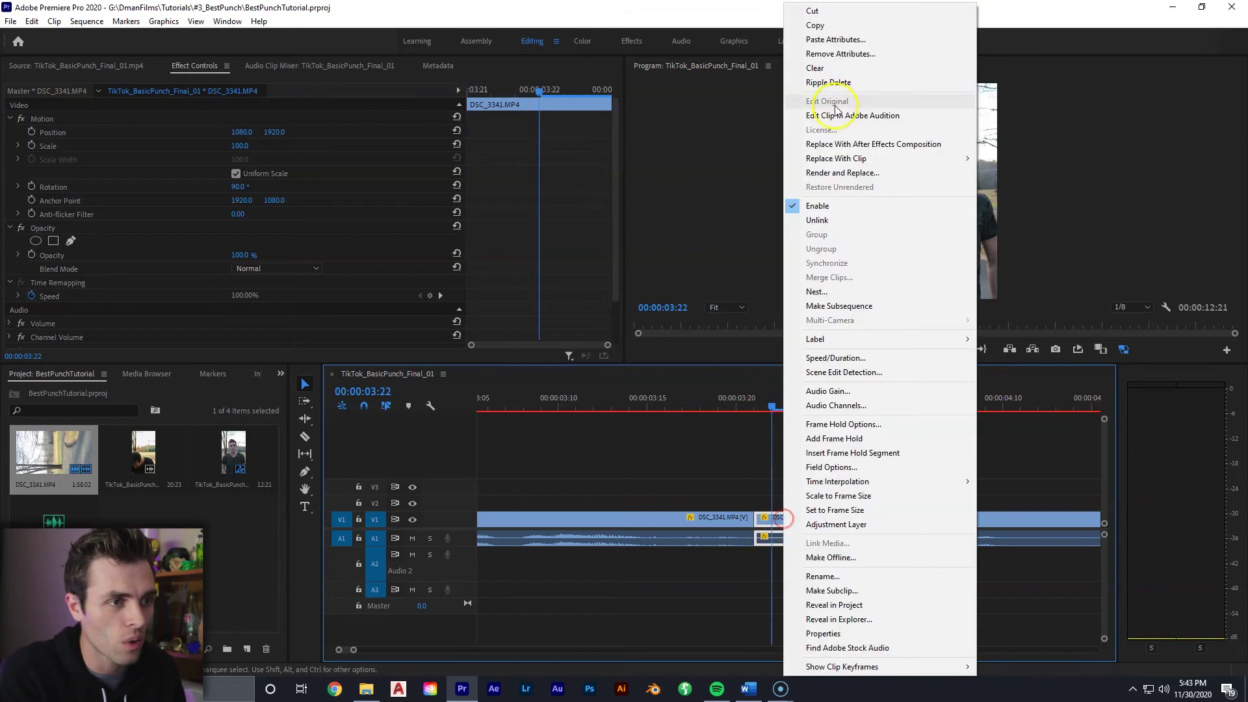
{"action": "left_click", "coordinate": [840, 225]}
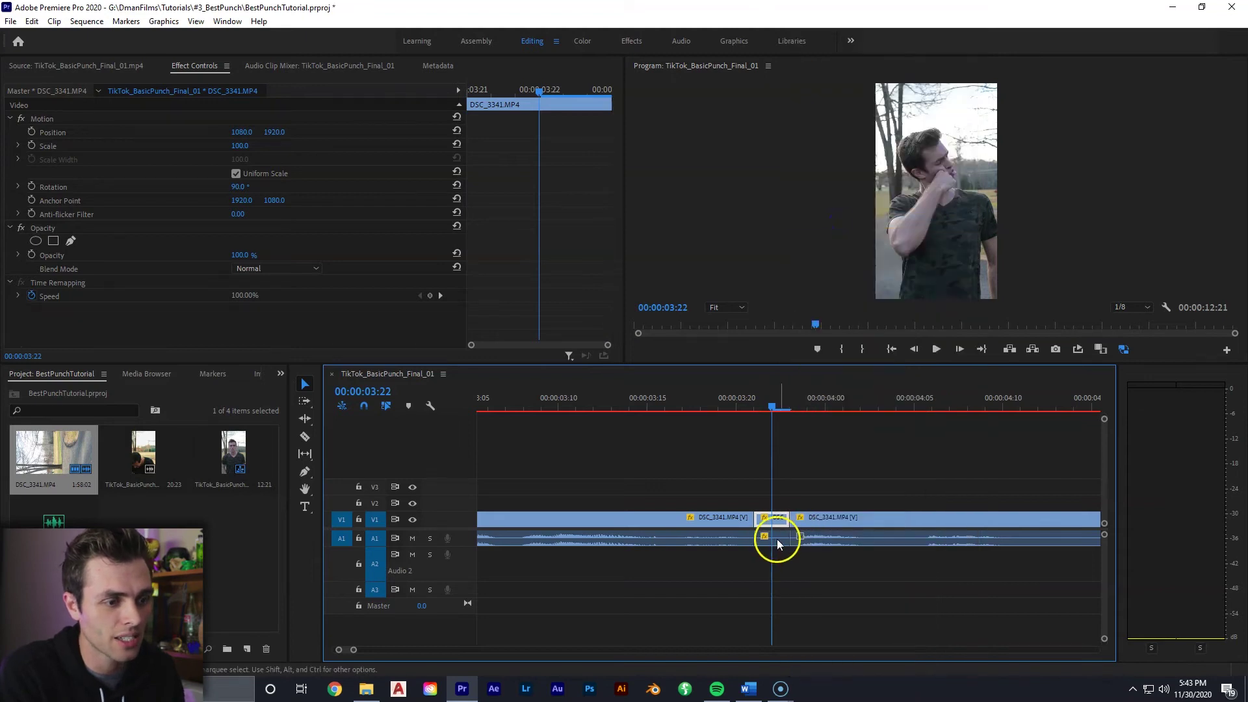
{"action": "key", "text": "Delete"}
Unlink the follow-through clip and extend its audio start back to the end of the opening clip's audio.
{"action": "left_click", "coordinate": [810, 520]}
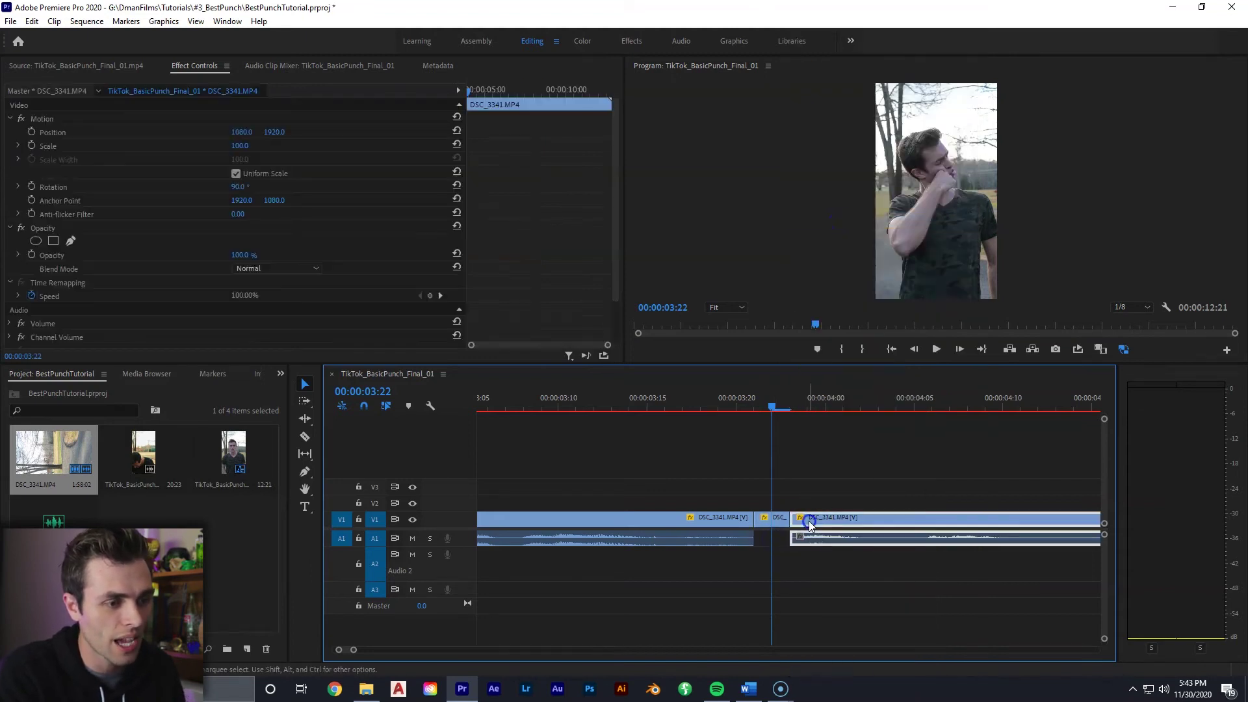
{"action": "right_click", "coordinate": [810, 522]}
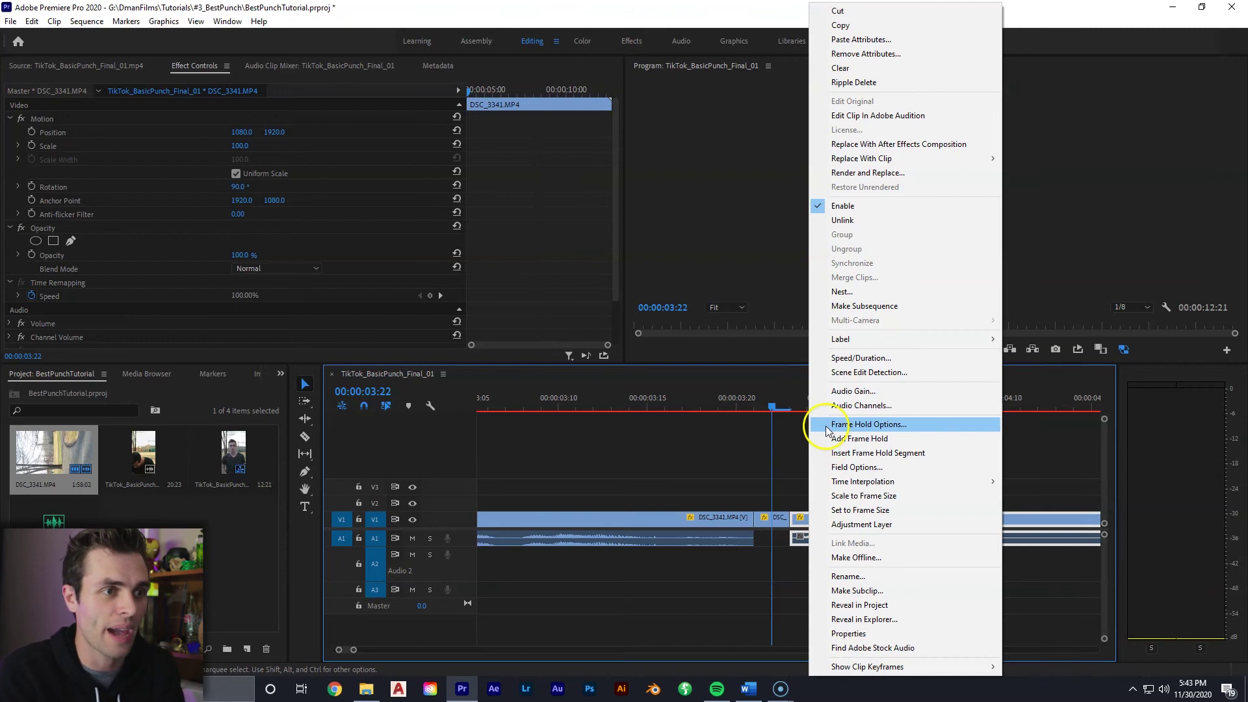
{"action": "left_click", "coordinate": [878, 219]}
{"action": "left_click_drag", "start_coordinate": [793, 541], "coordinate": [755, 544]}
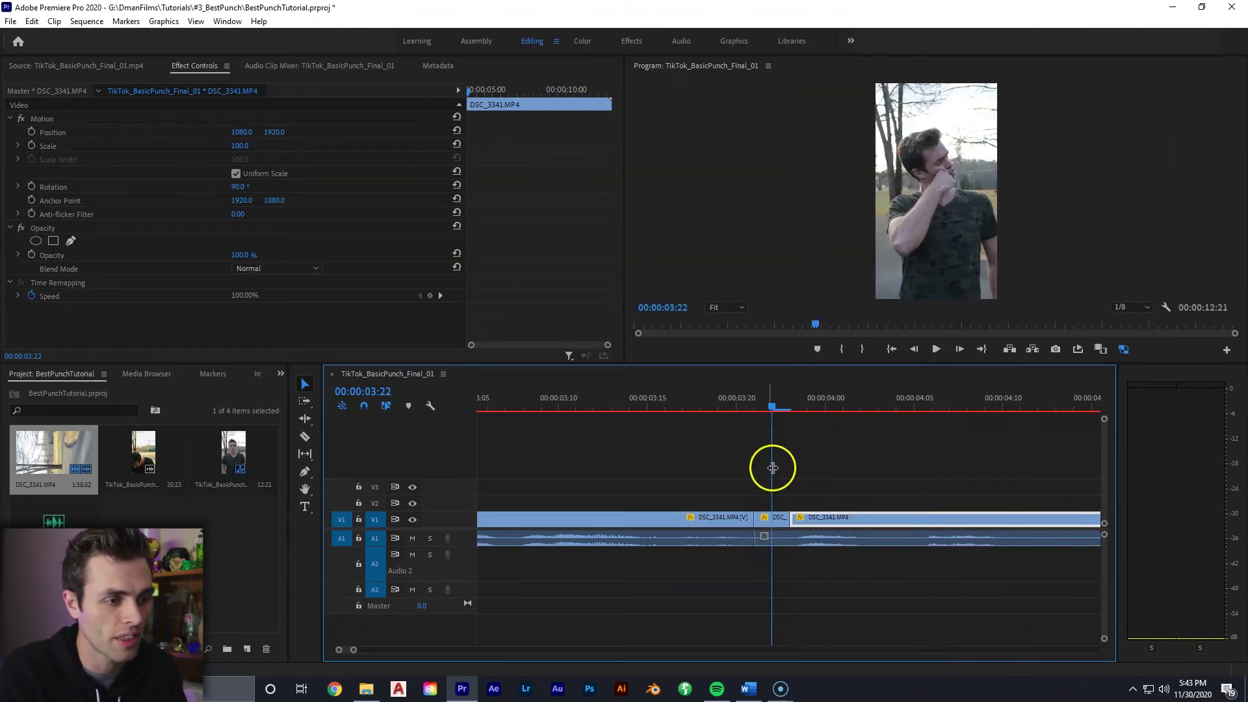
Apply a Constant Power crossfade to the audio cut at 00:00:03:21 and shorten it to three frames.
{"action": "mouse_move", "coordinate": [755, 397]}
{"action": "left_mouse_down"}
{"action": "mouse_move", "coordinate": [718, 400]}
{"action": "mouse_move", "coordinate": [736, 399]}
{"action": "left_mouse_up"}
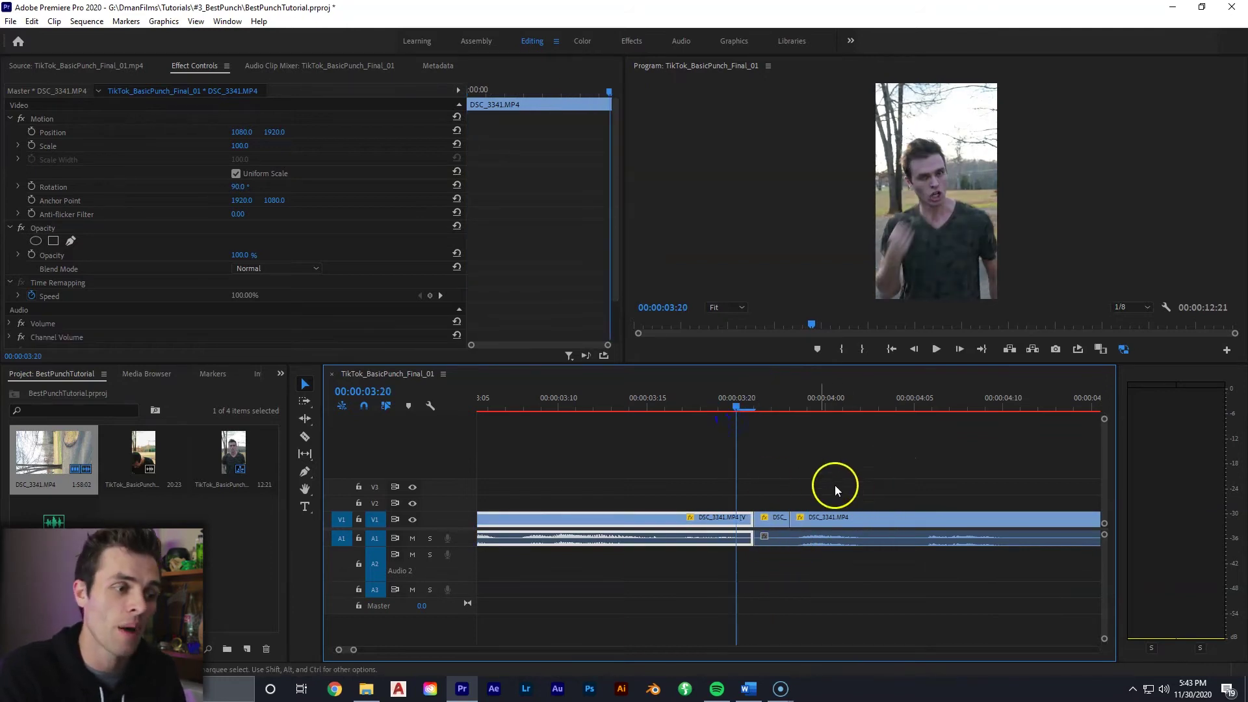
{"action": "left_click_drag", "start_coordinate": [752, 398], "coordinate": [664, 397]}
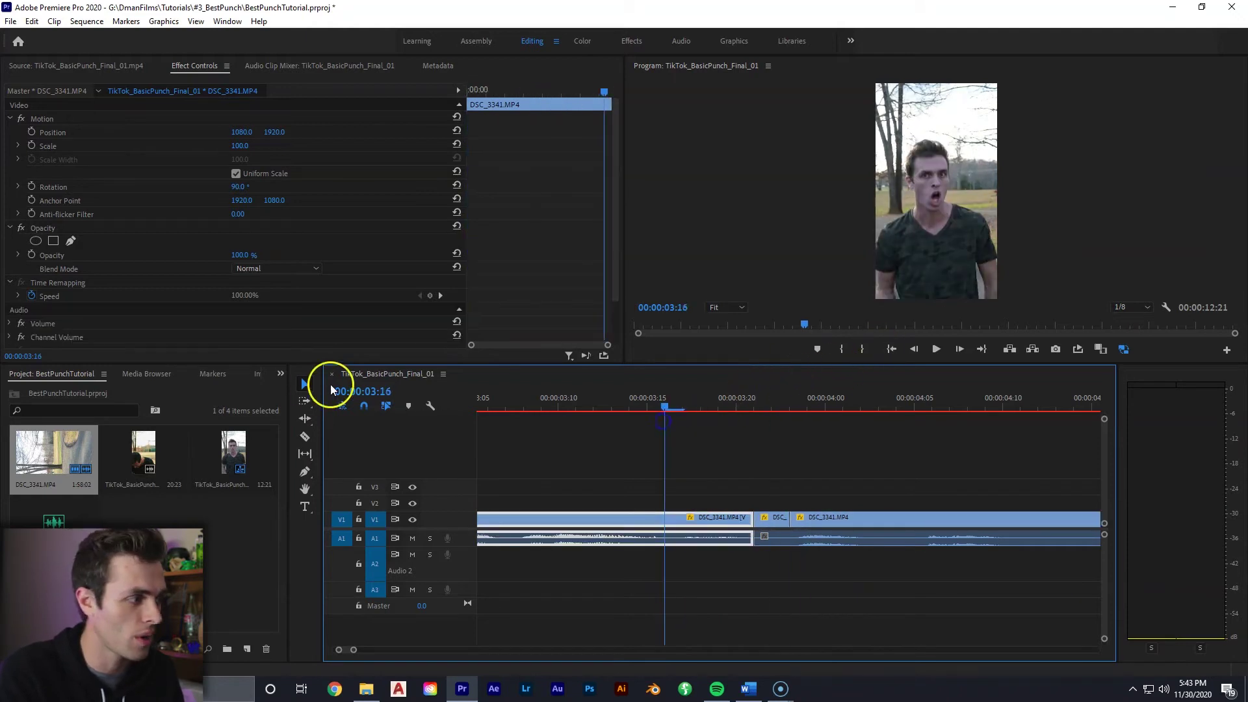
{"action": "left_click", "coordinate": [281, 374]}
{"action": "left_click", "coordinate": [329, 447]}
{"action": "left_click", "coordinate": [78, 391]}
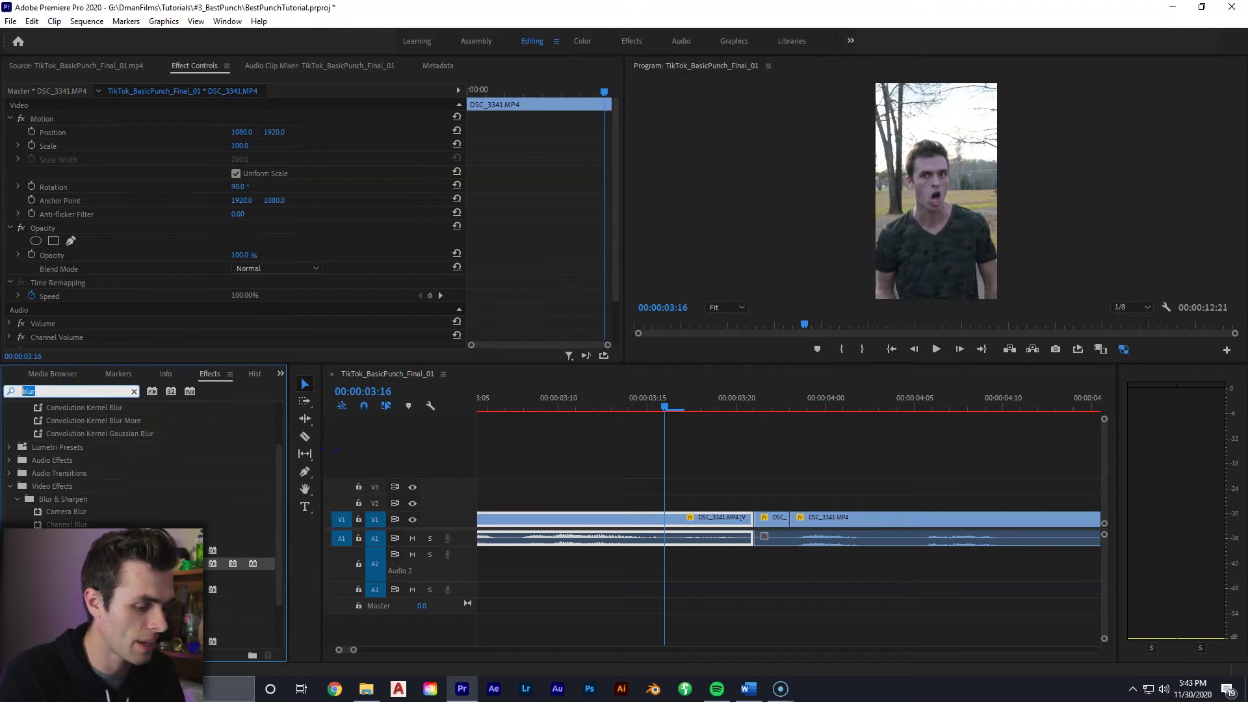
{"action": "type", "text": "power"}
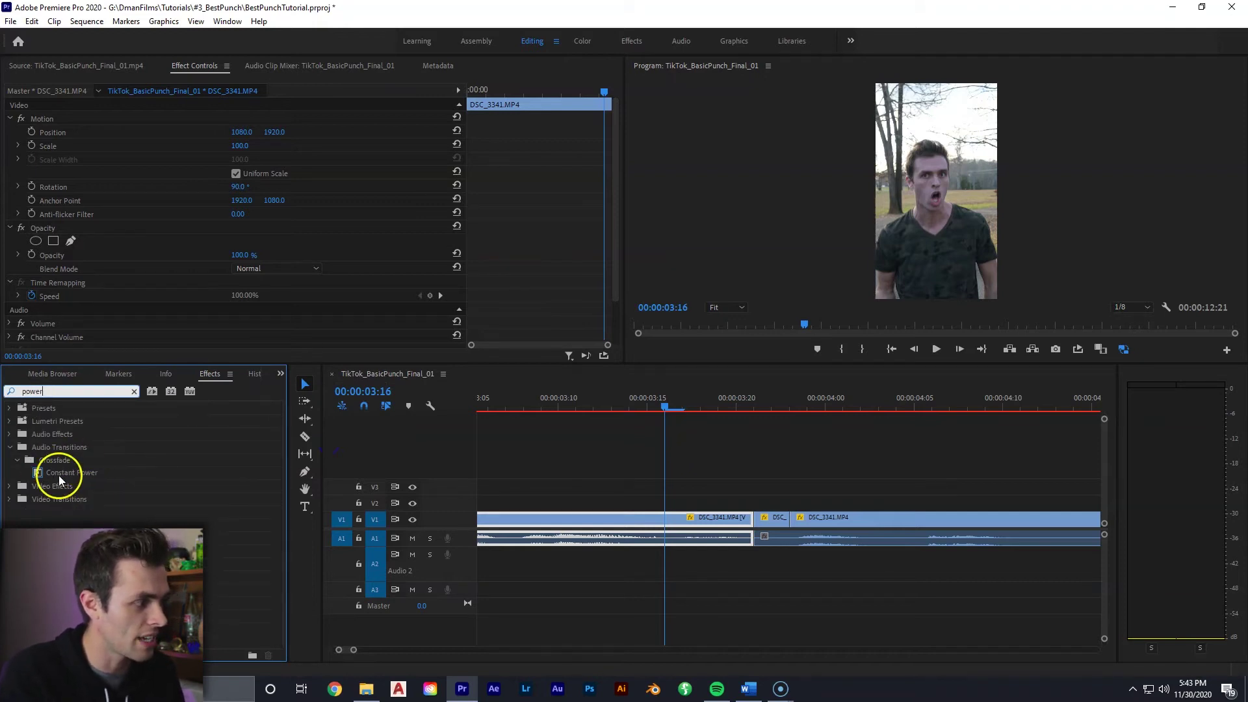
{"action": "left_click_drag", "start_coordinate": [73, 475], "coordinate": [760, 540]}
{"action": "left_click_drag", "start_coordinate": [981, 542], "coordinate": [794, 543]}
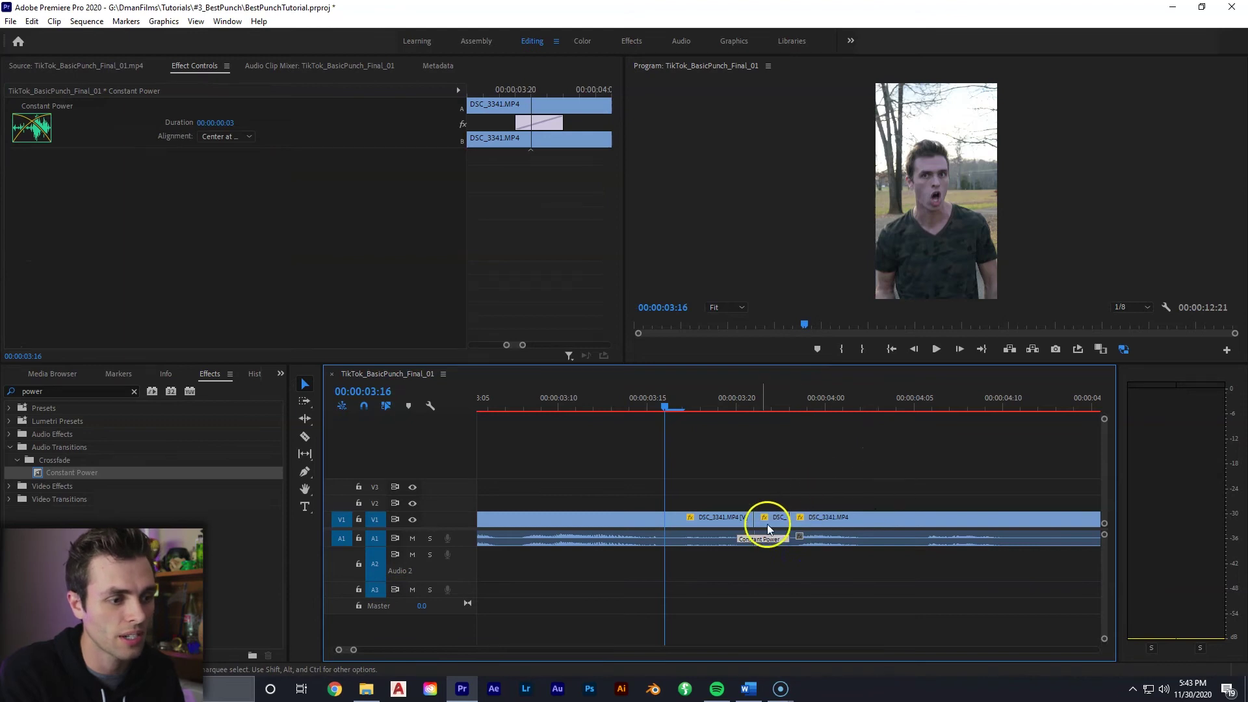
Play the sequence from 00:00:03:09 across the punch to check the audio crossfade.
{"action": "left_click_drag", "start_coordinate": [719, 403], "coordinate": [540, 416]}
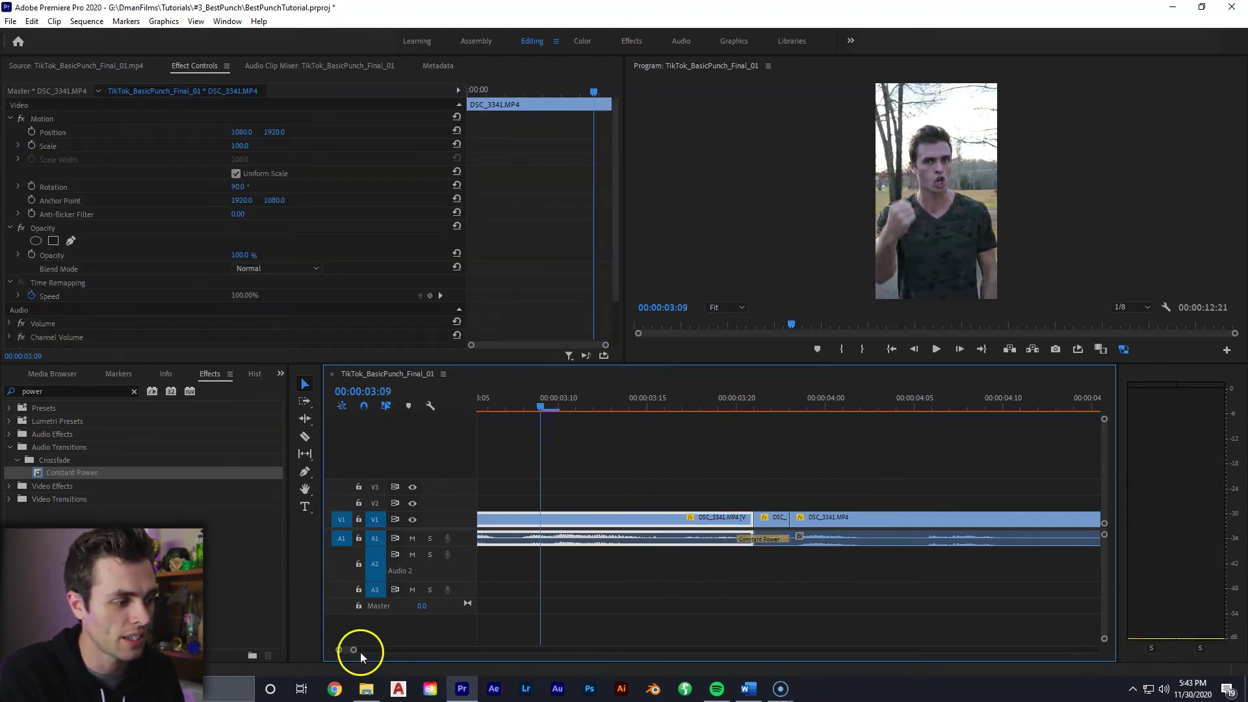
{"action": "left_click_drag", "start_coordinate": [354, 649], "coordinate": [367, 650]}
{"action": "key", "text": "space"}
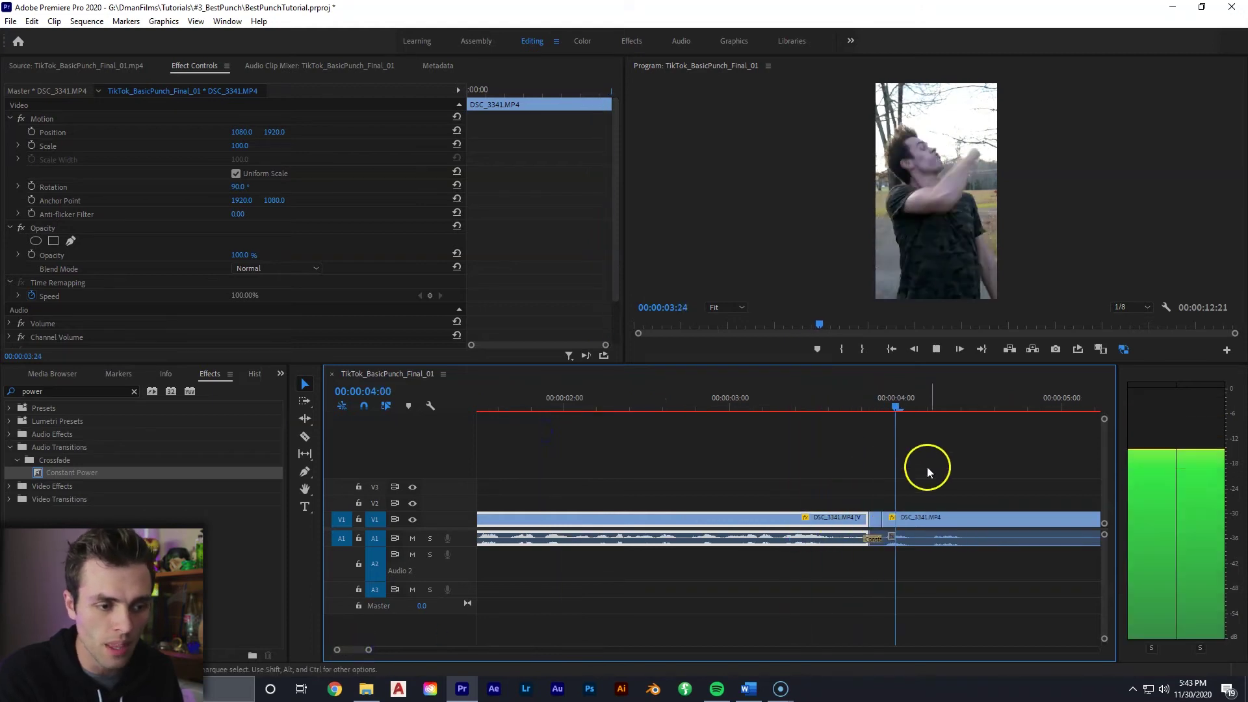
{"action": "left_click", "coordinate": [895, 502]}
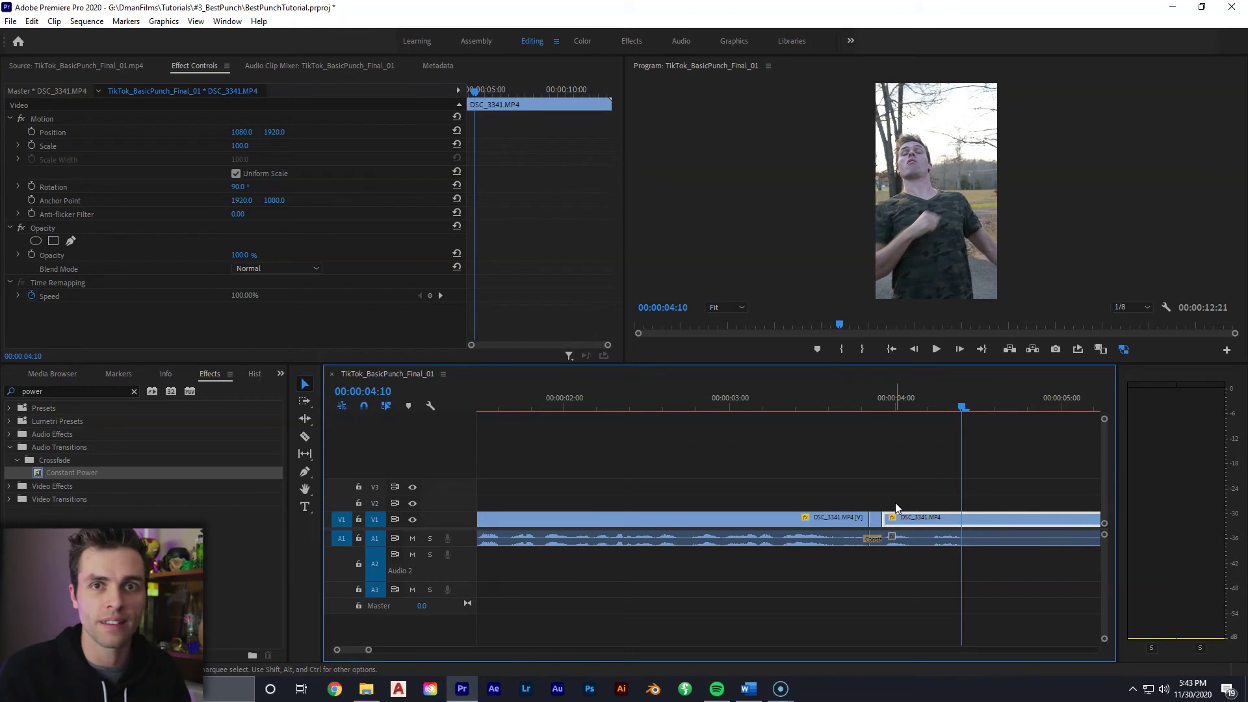
Step frame by frame from 00:00:03:20 to 00:00:03:23 and back to 00:00:03:21 to examine the punch frames.
{"action": "left_click", "coordinate": [850, 394]}
{"action": "left_click", "coordinate": [866, 394]}
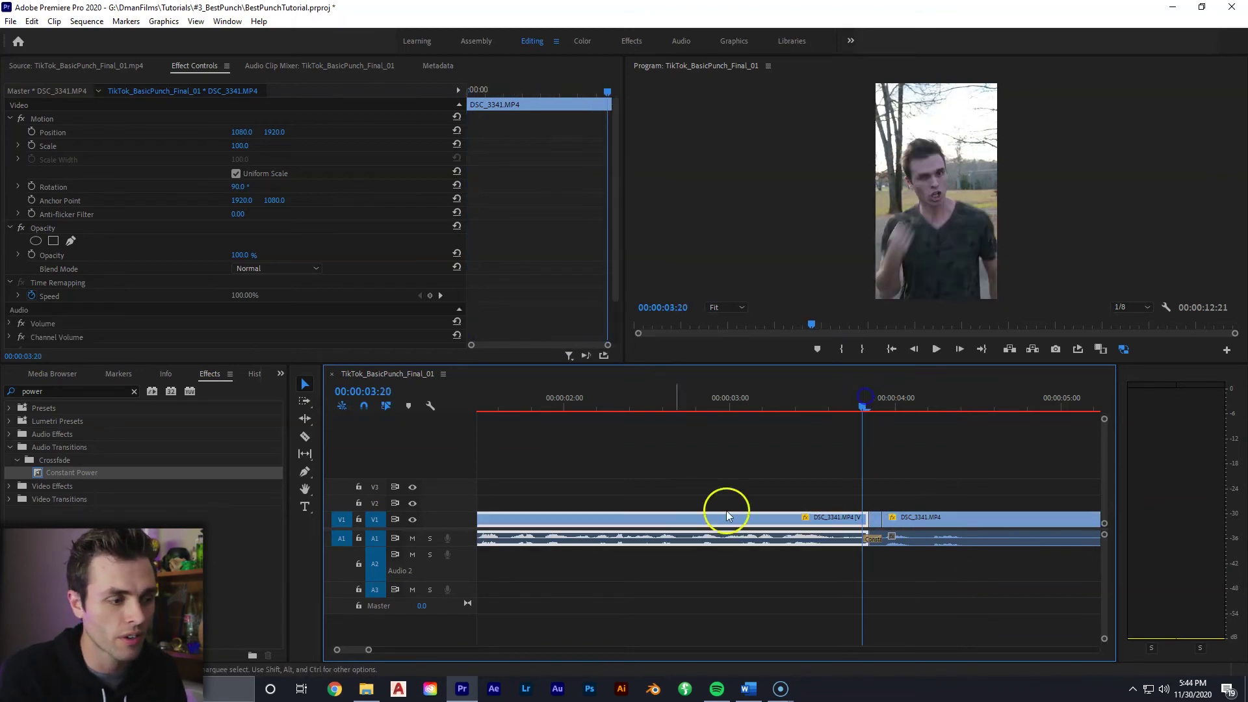
{"action": "left_click_drag", "start_coordinate": [370, 651], "coordinate": [374, 650]}
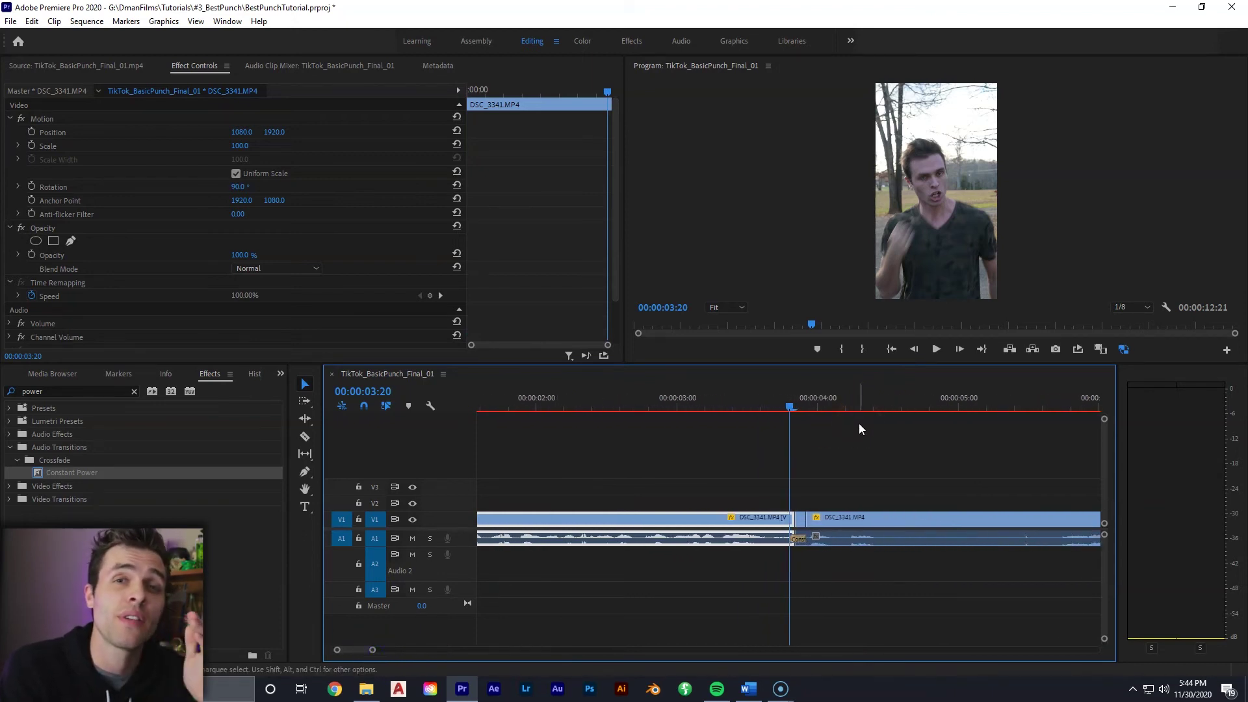
{"action": "left_click", "coordinate": [959, 351]}
{"action": "left_click", "coordinate": [959, 350]}
{"action": "left_click", "coordinate": [959, 349]}
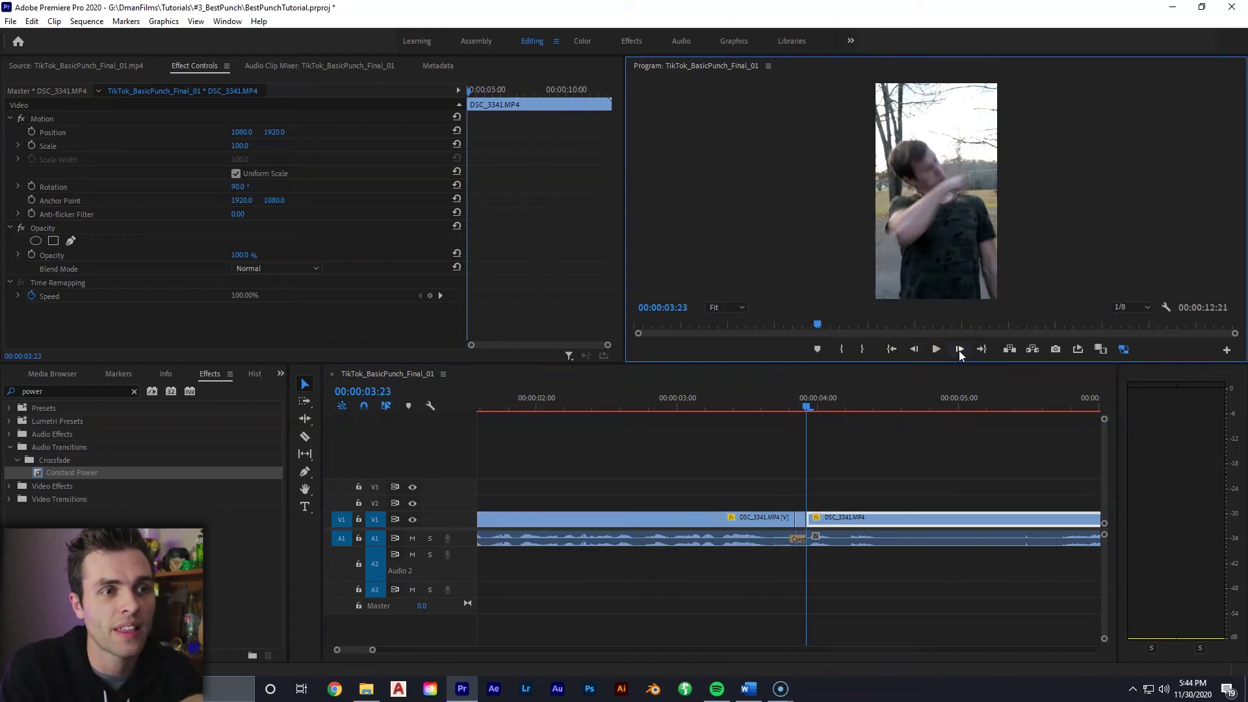
{"action": "left_click", "coordinate": [916, 350]}
{"action": "left_click", "coordinate": [916, 350]}
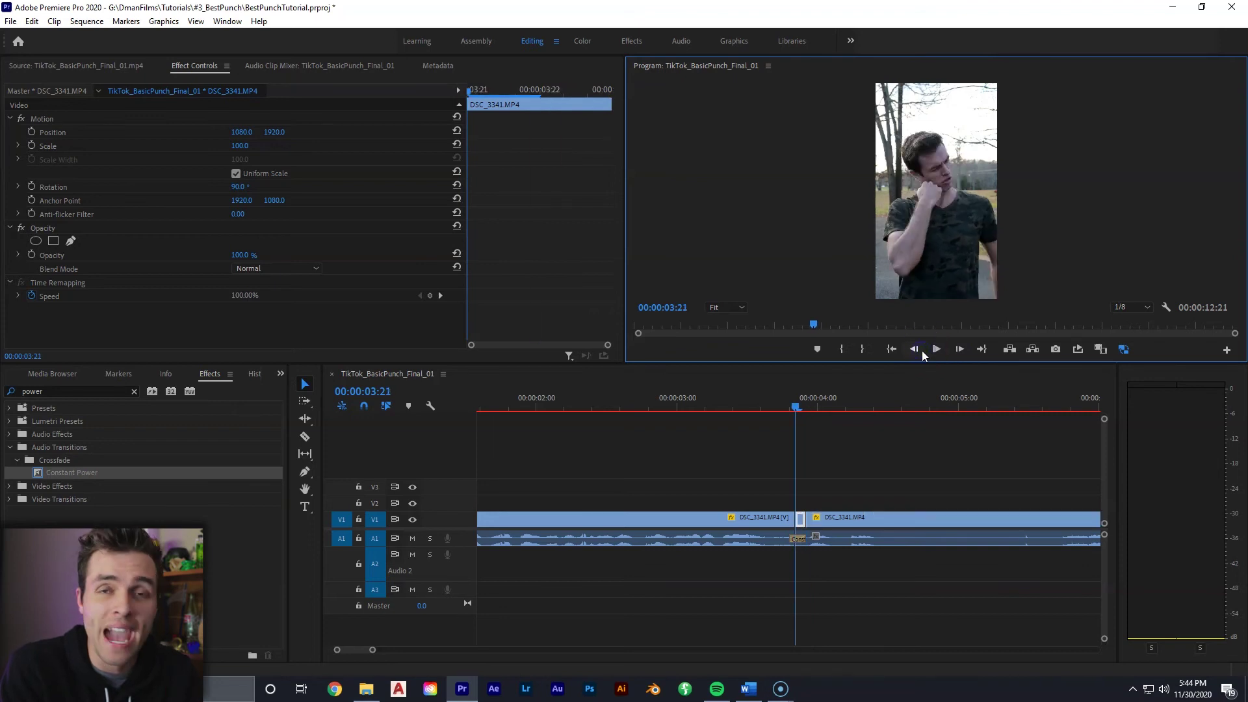
Step frame by frame between 00:00:03:19 and 00:00:03:22 to examine the punch frames, and return the playhead to 00:00:03:10.
{"action": "left_click", "coordinate": [922, 352]}
{"action": "left_click", "coordinate": [922, 352]}
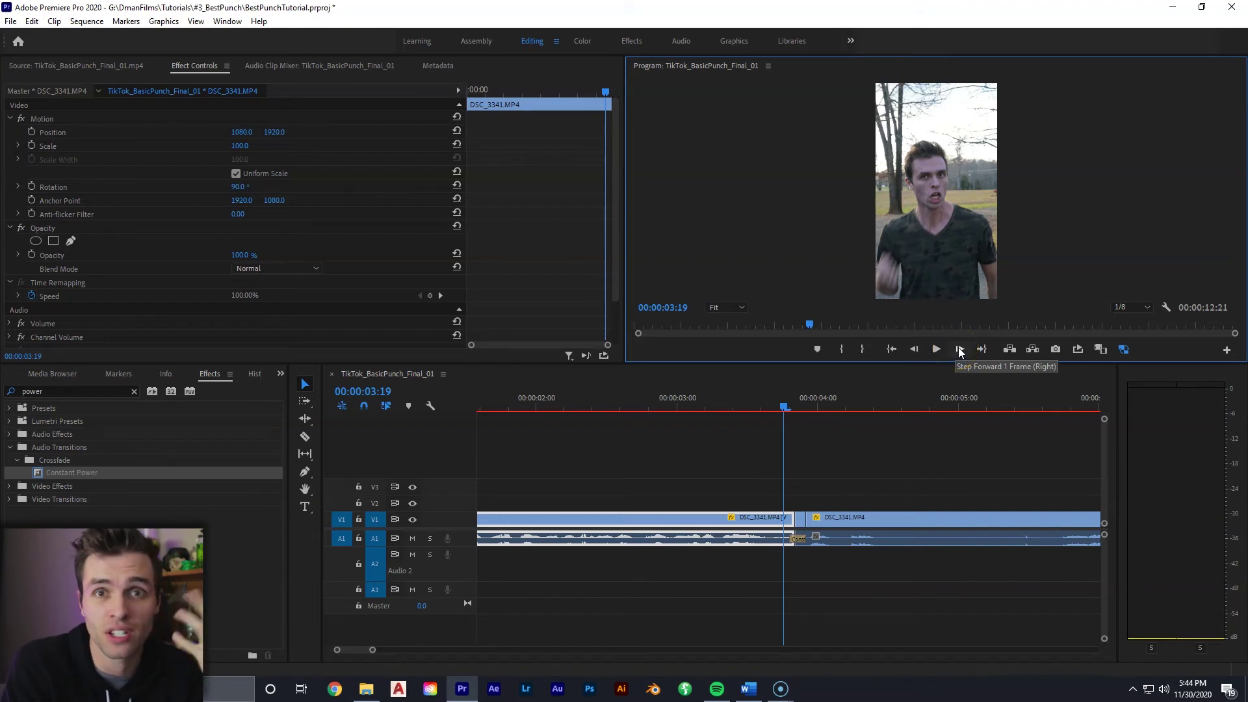
{"action": "left_click", "coordinate": [959, 349]}
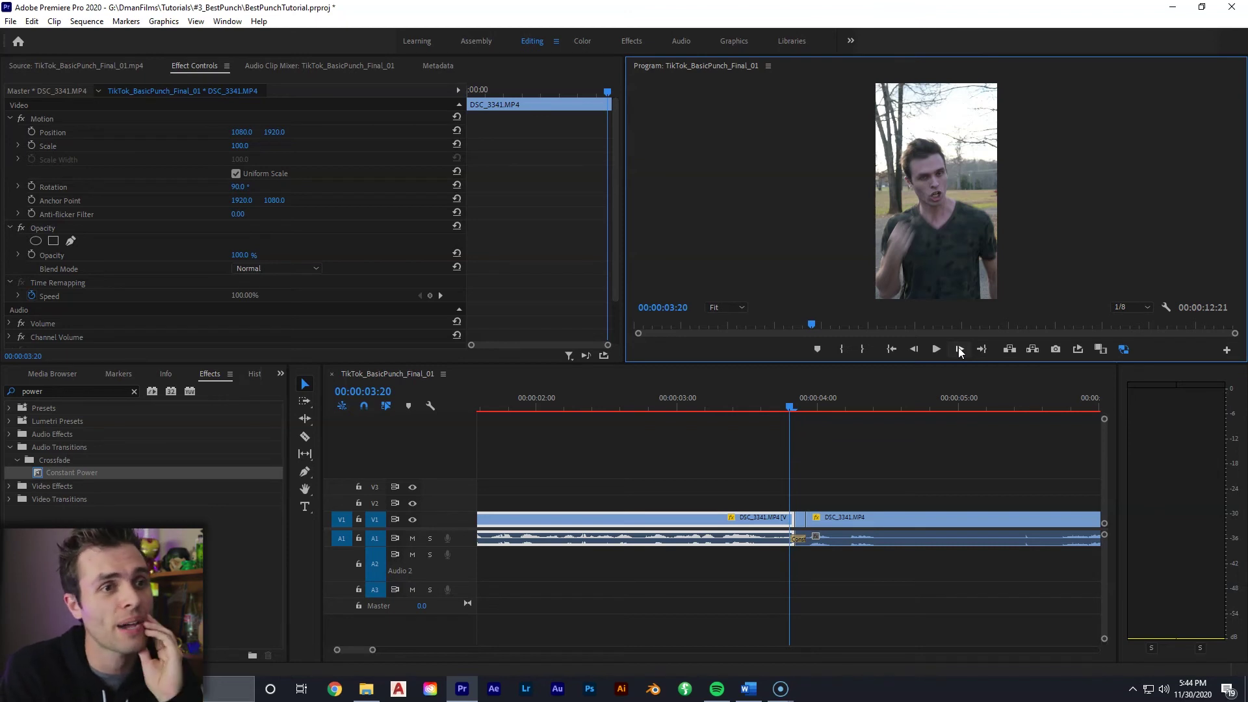
{"action": "left_click", "coordinate": [960, 350]}
{"action": "left_click", "coordinate": [959, 350]}
{"action": "left_click", "coordinate": [960, 350]}
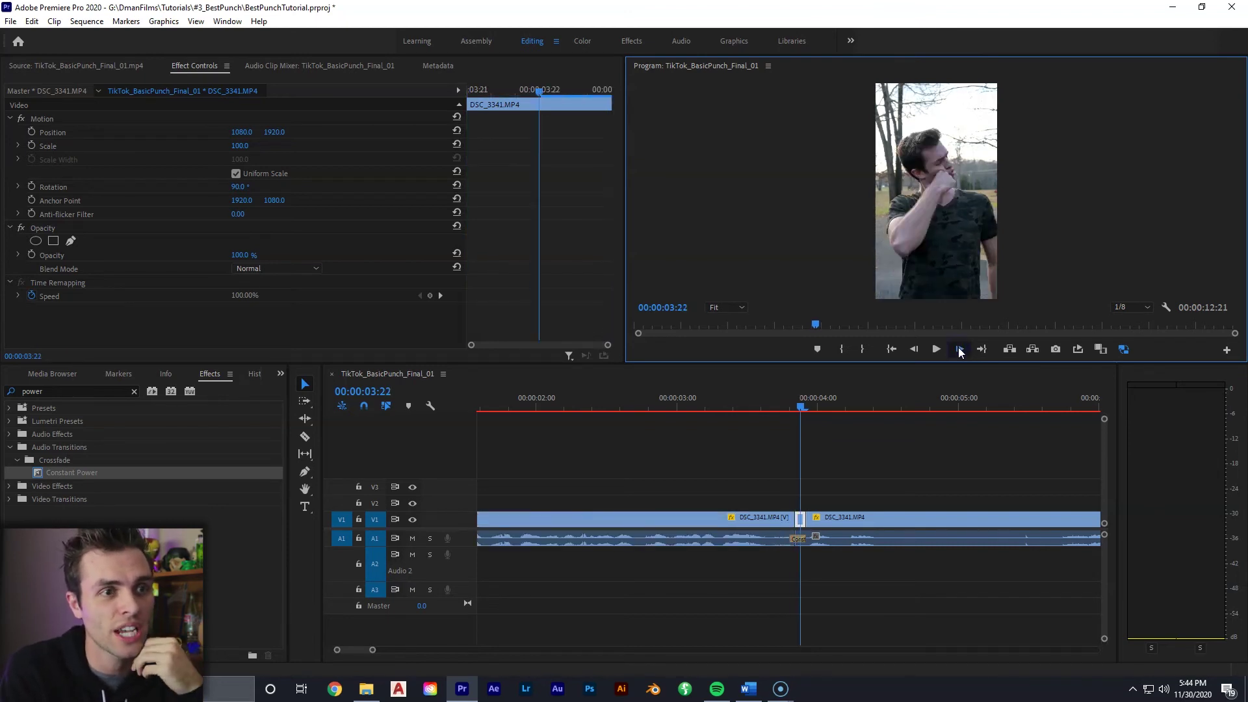
{"action": "left_click", "coordinate": [916, 351]}
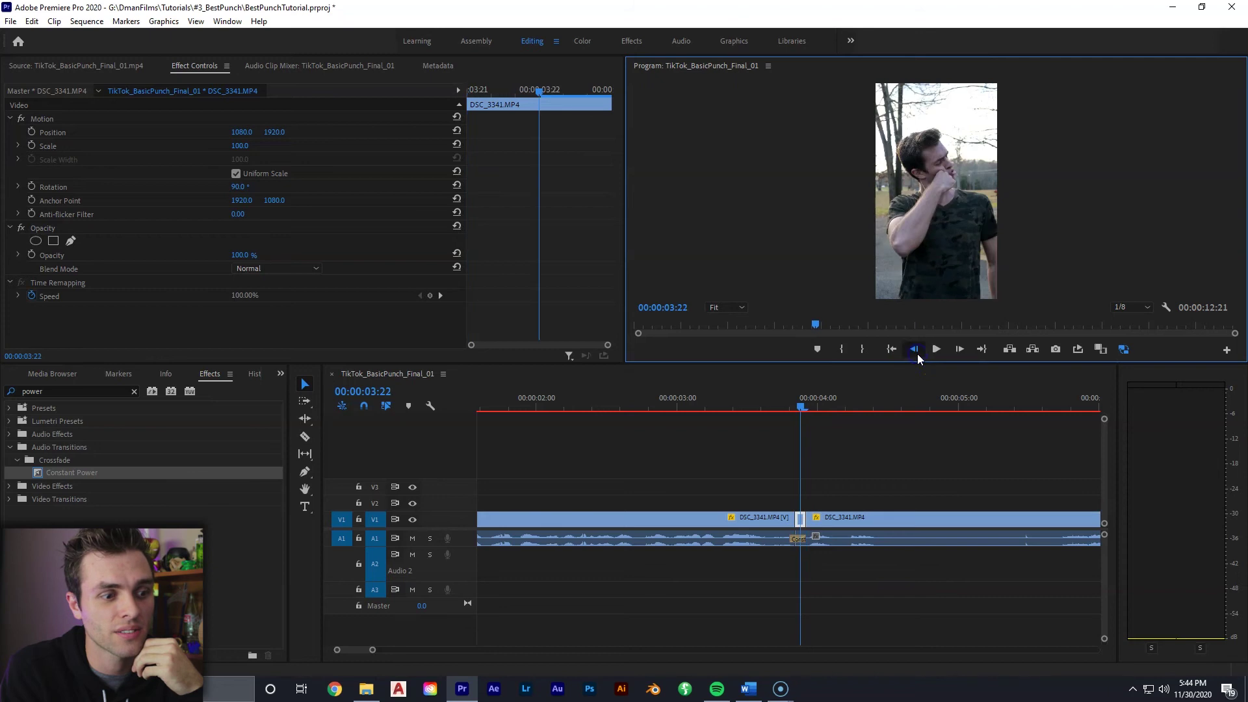
{"action": "left_click", "coordinate": [917, 351]}
{"action": "left_click", "coordinate": [916, 351]}
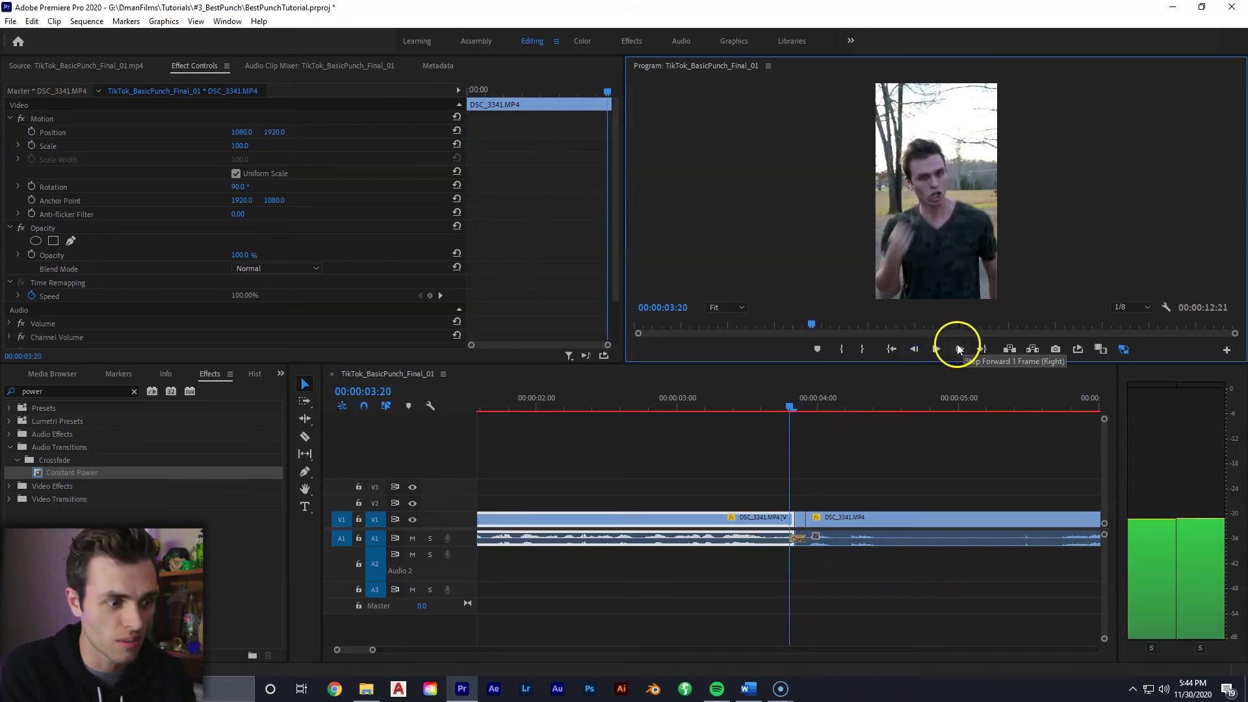
{"action": "left_click_drag", "start_coordinate": [785, 405], "coordinate": [733, 413]}
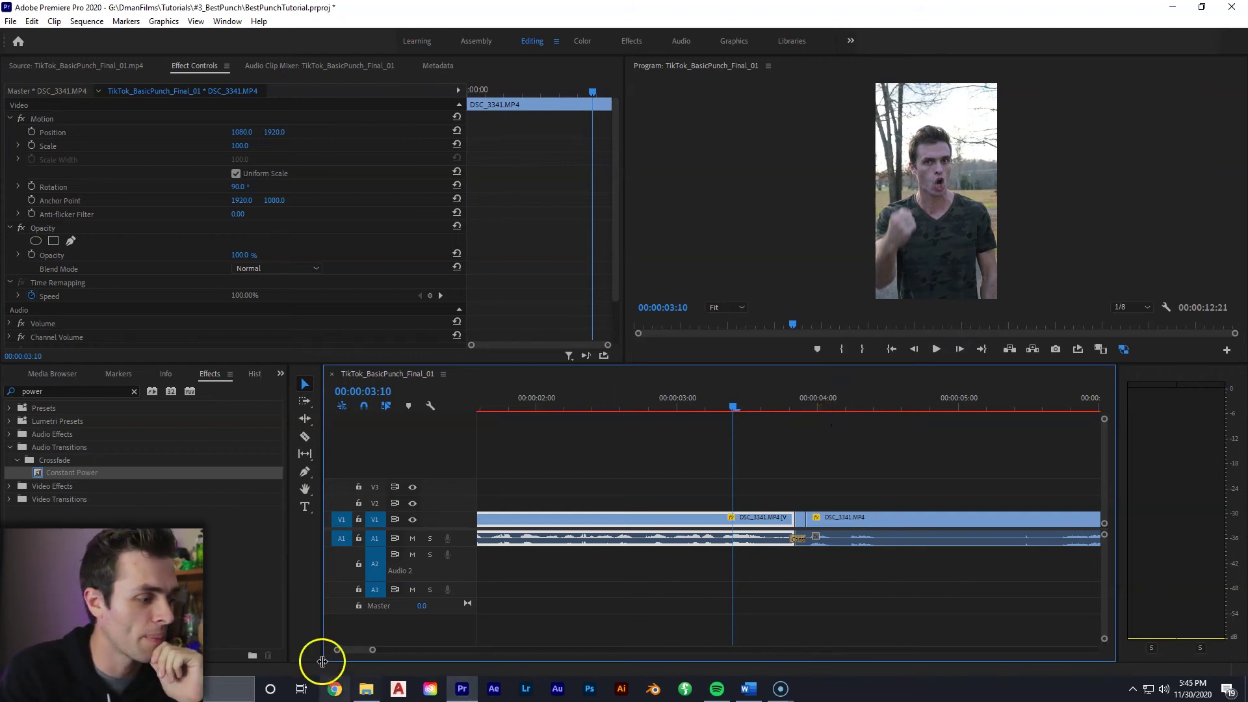
Place the punch sound effect Stab_Punch_Hack_PSEM.244.wav from the project on audio track A2, starting just before the punch cut.
{"action": "left_click_drag", "start_coordinate": [373, 650], "coordinate": [387, 650]}
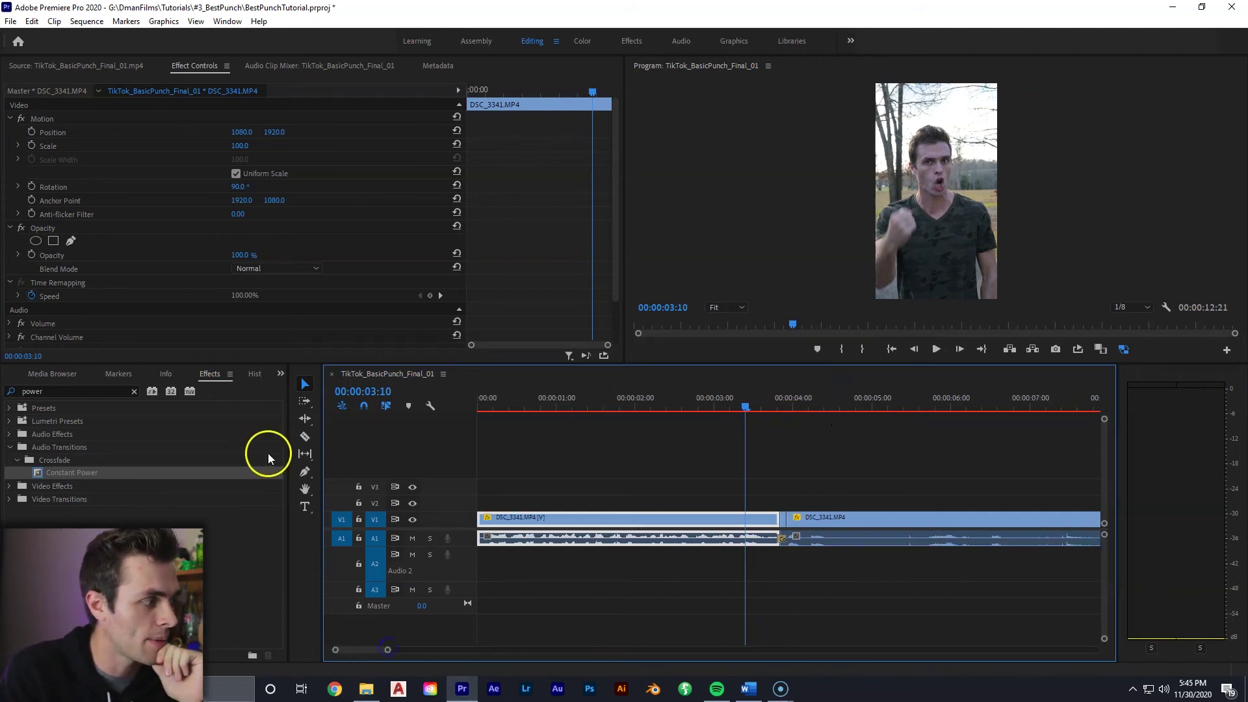
{"action": "left_click", "coordinate": [282, 374]}
{"action": "left_click", "coordinate": [300, 390]}
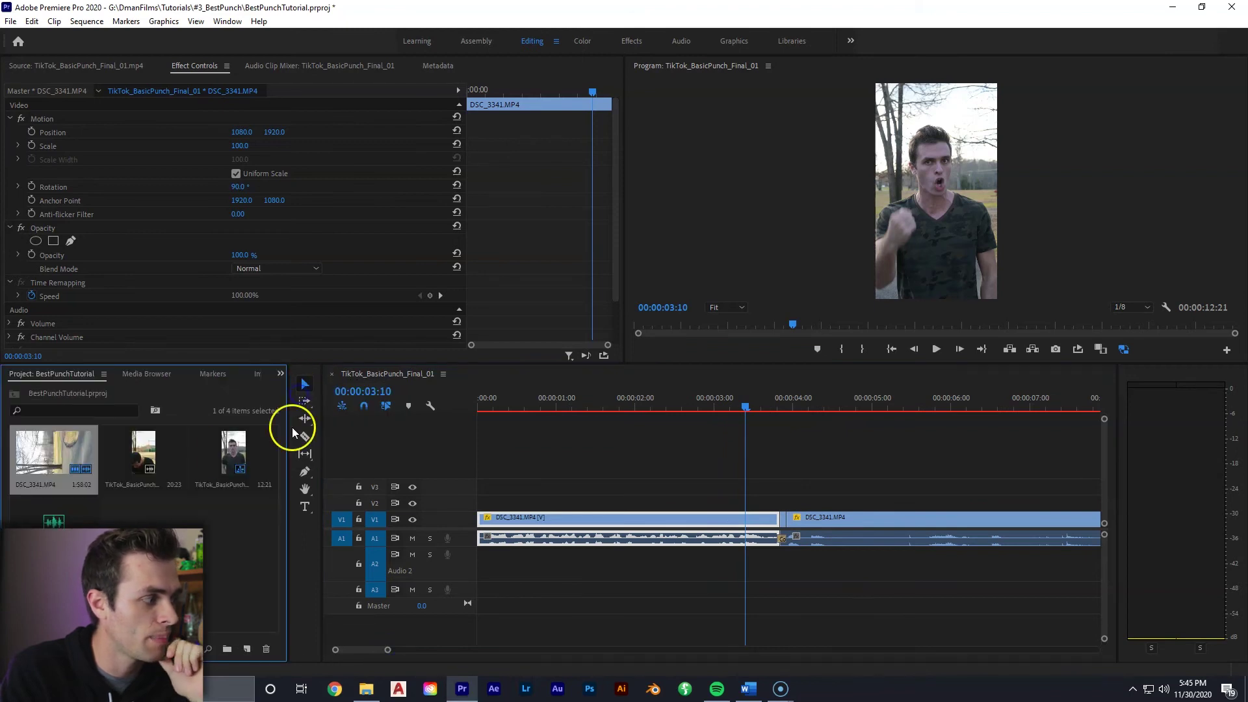
{"action": "left_click", "coordinate": [82, 519]}
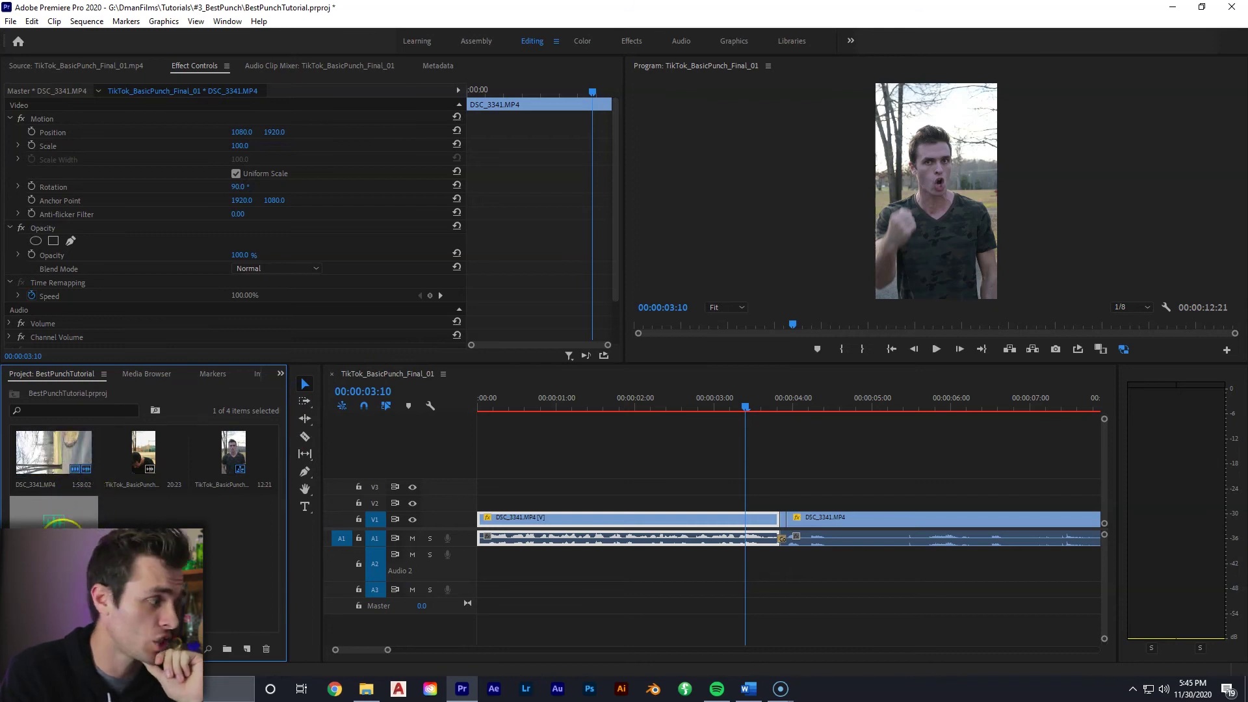
{"action": "mouse_move", "coordinate": [54, 514]}
{"action": "left_mouse_down"}
{"action": "mouse_move", "coordinate": [381, 518]}
{"action": "mouse_move", "coordinate": [806, 559]}
{"action": "mouse_move", "coordinate": [779, 559]}
{"action": "left_mouse_up"}
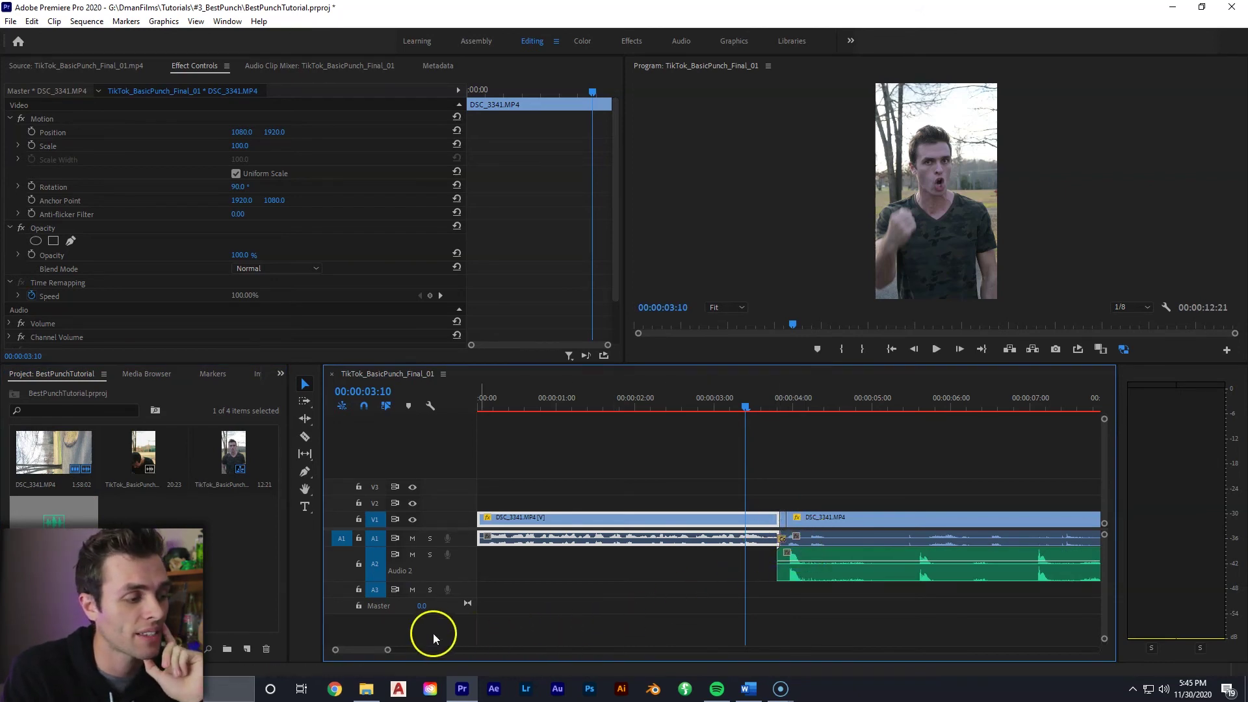
Shift the punch sound effect one frame later so its impact peak lines up with the fist contact at 00:00:03:22.
{"action": "left_click_drag", "start_coordinate": [386, 651], "coordinate": [365, 652]}
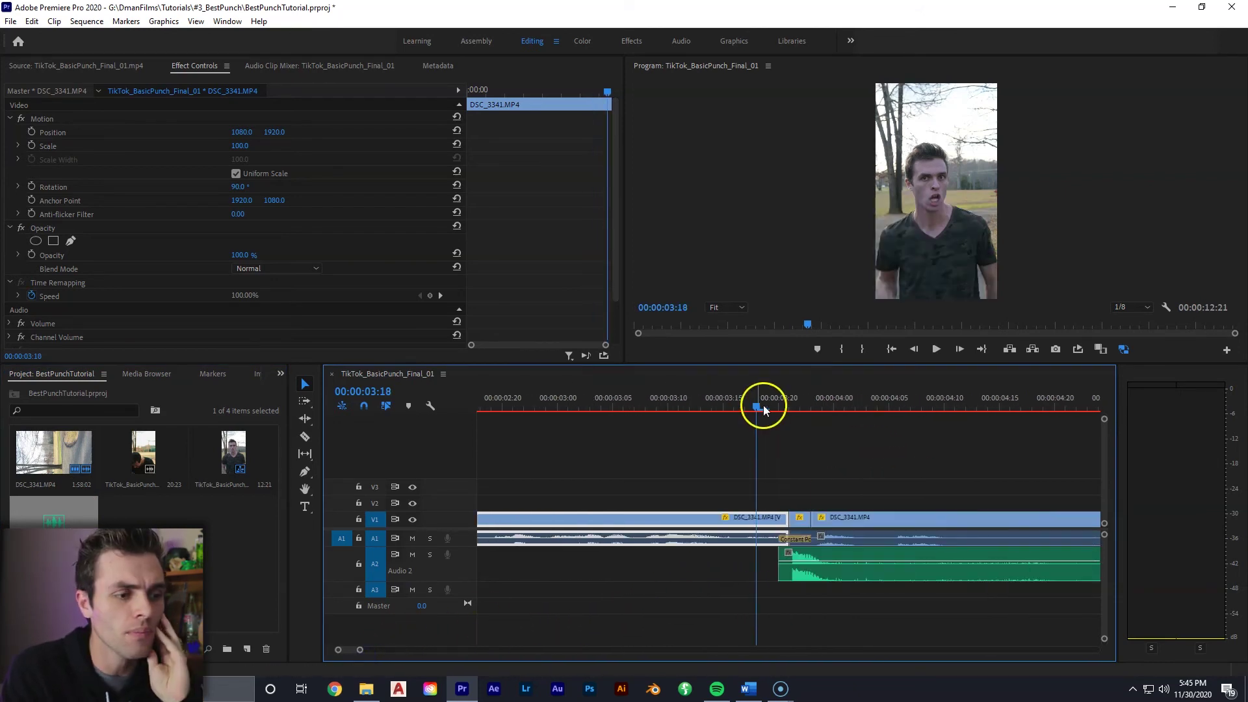
{"action": "left_click_drag", "start_coordinate": [763, 404], "coordinate": [797, 406]}
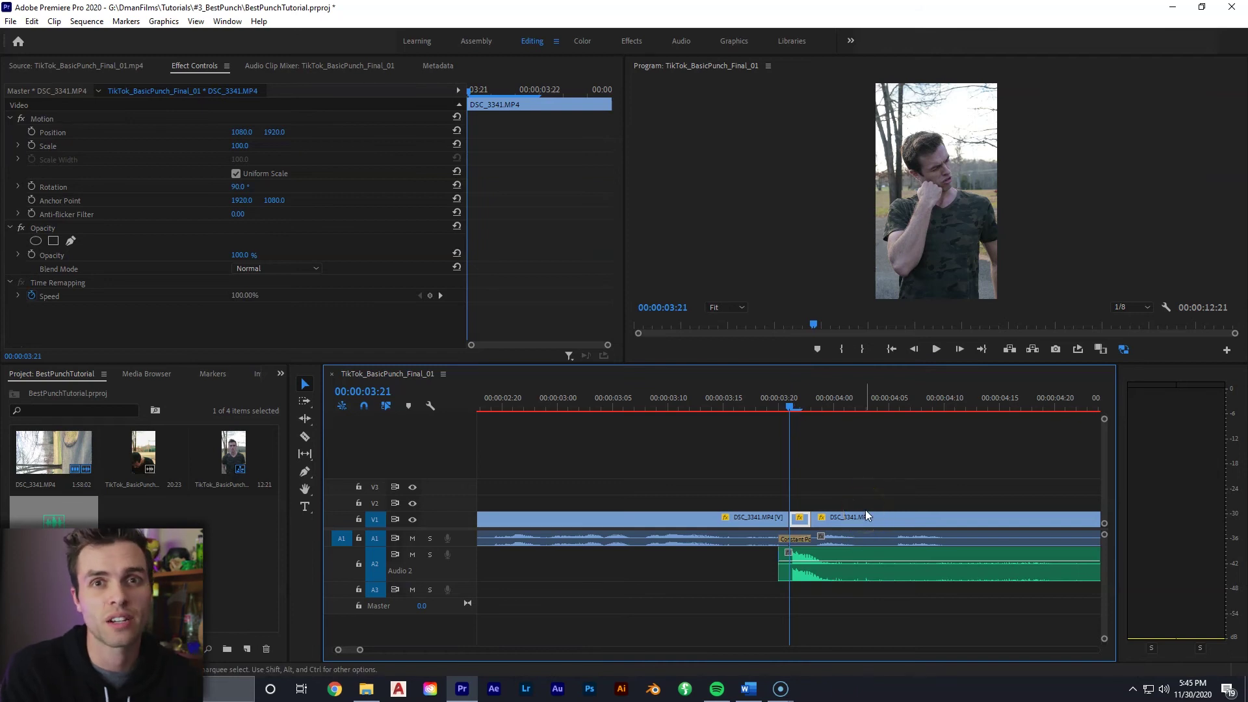
{"action": "left_click", "coordinate": [959, 349]}
{"action": "left_click_drag", "start_coordinate": [810, 558], "coordinate": [819, 552]}
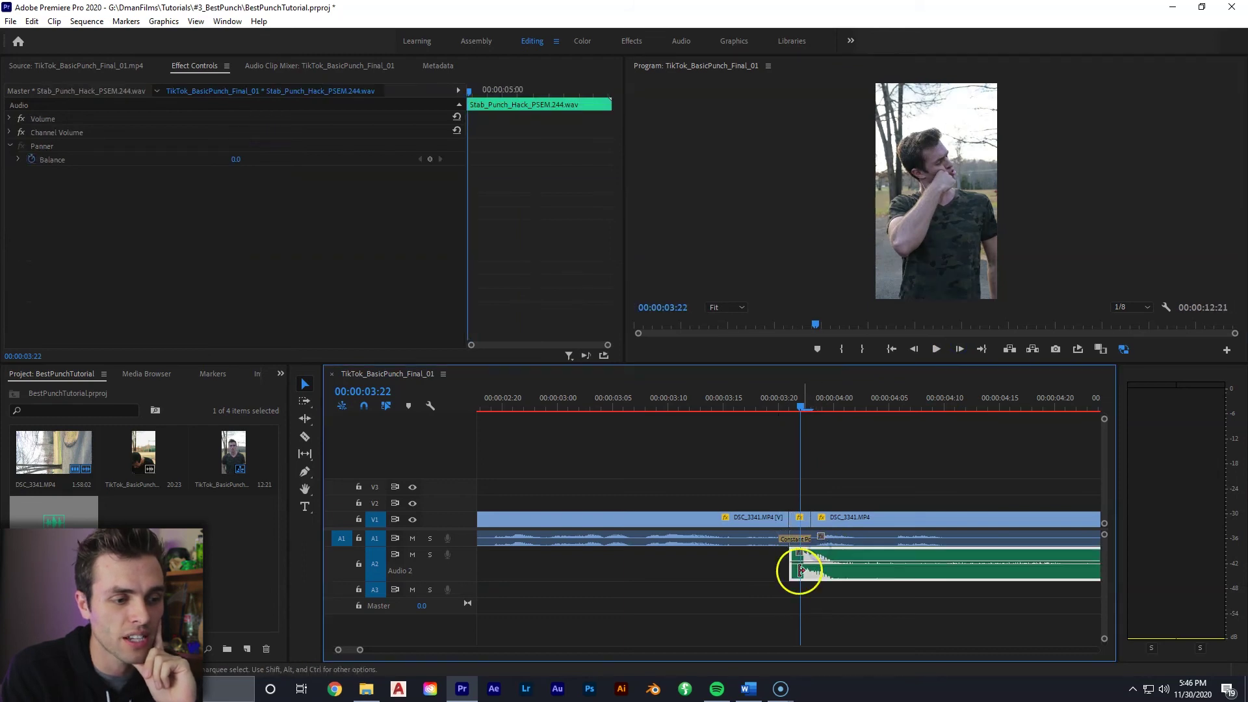
{"action": "left_click_drag", "start_coordinate": [805, 408], "coordinate": [796, 408]}
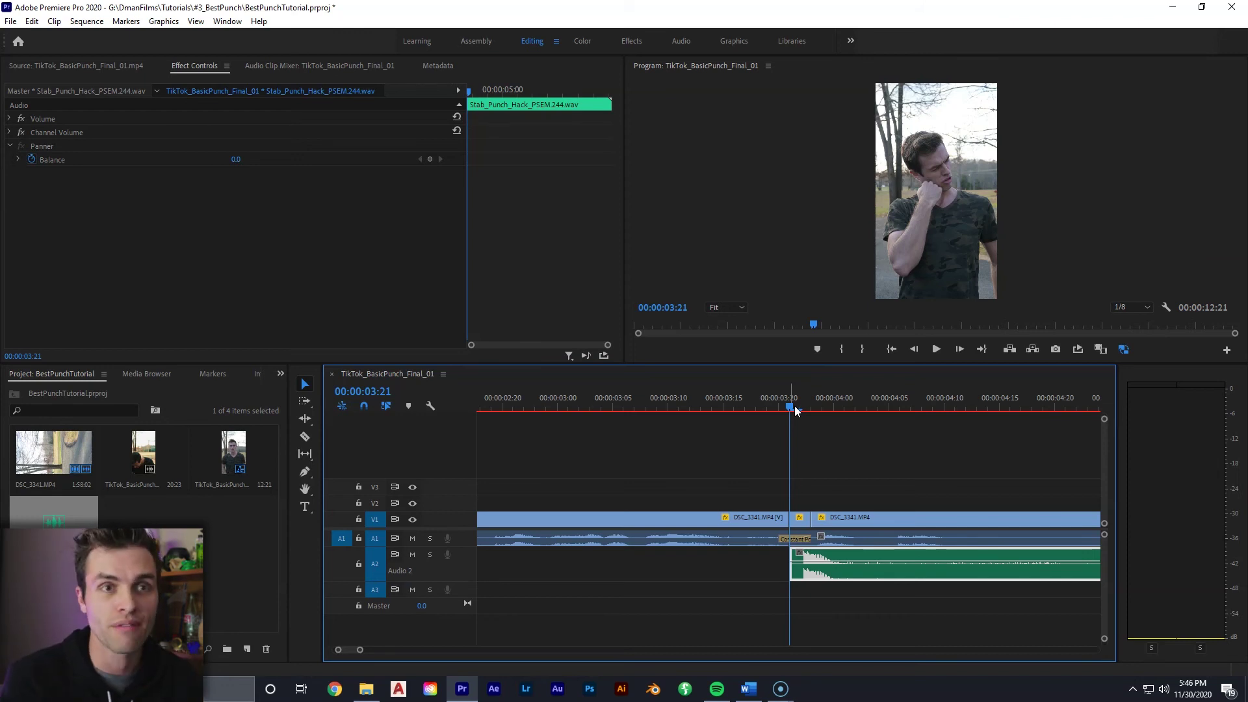
Split the punch sound effect at 00:00:04:02 and delete the part after the cut.
{"action": "left_click_drag", "start_coordinate": [795, 407], "coordinate": [856, 390]}
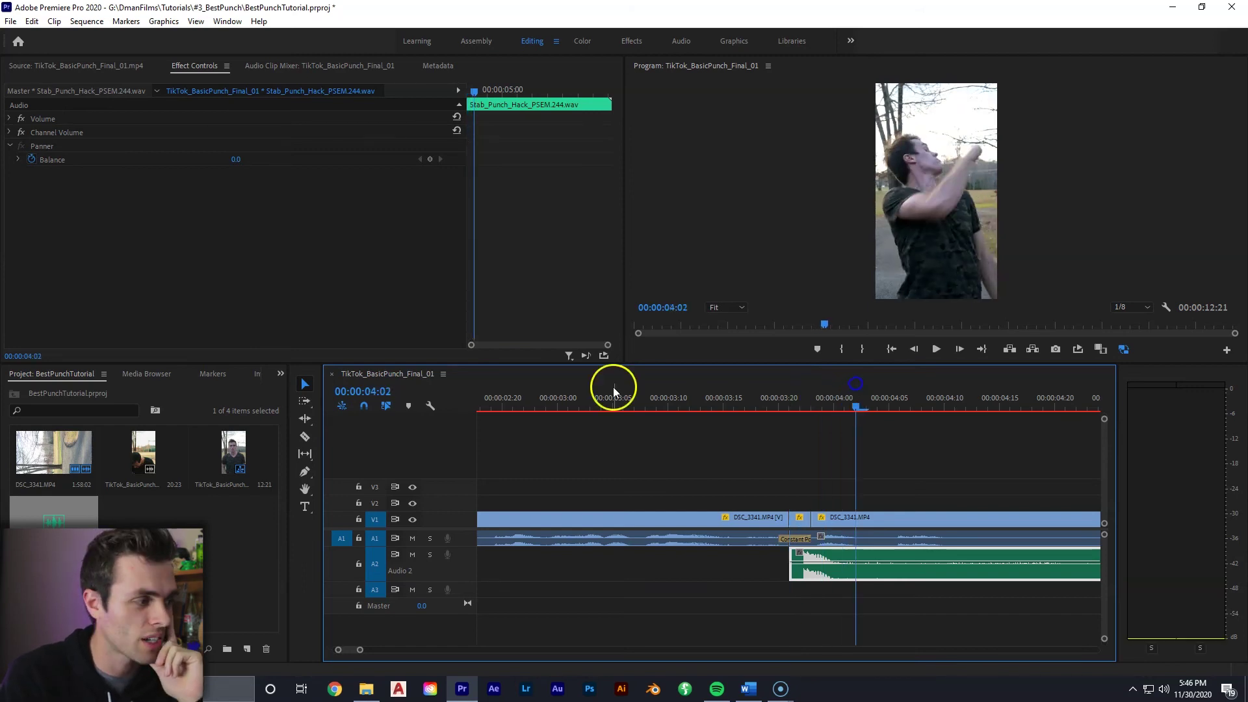
{"action": "left_click", "coordinate": [305, 436]}
{"action": "left_click", "coordinate": [856, 567]}
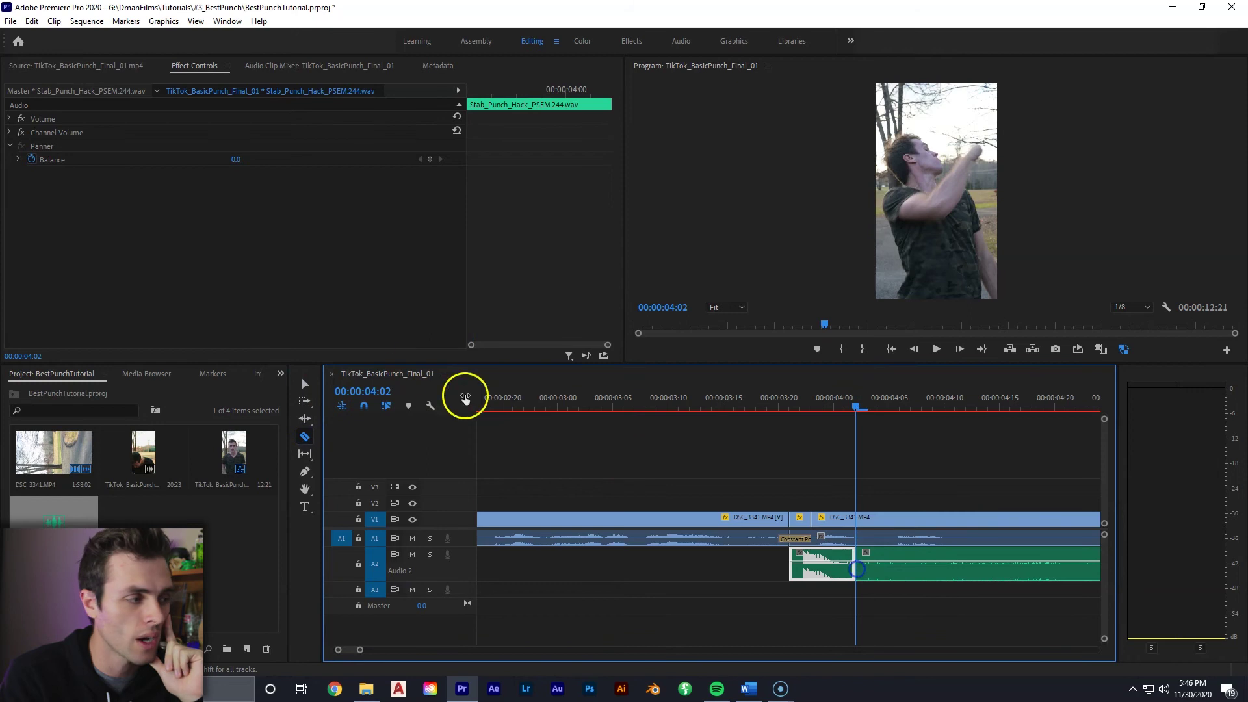
{"action": "left_click", "coordinate": [305, 382]}
{"action": "left_click", "coordinate": [936, 564]}
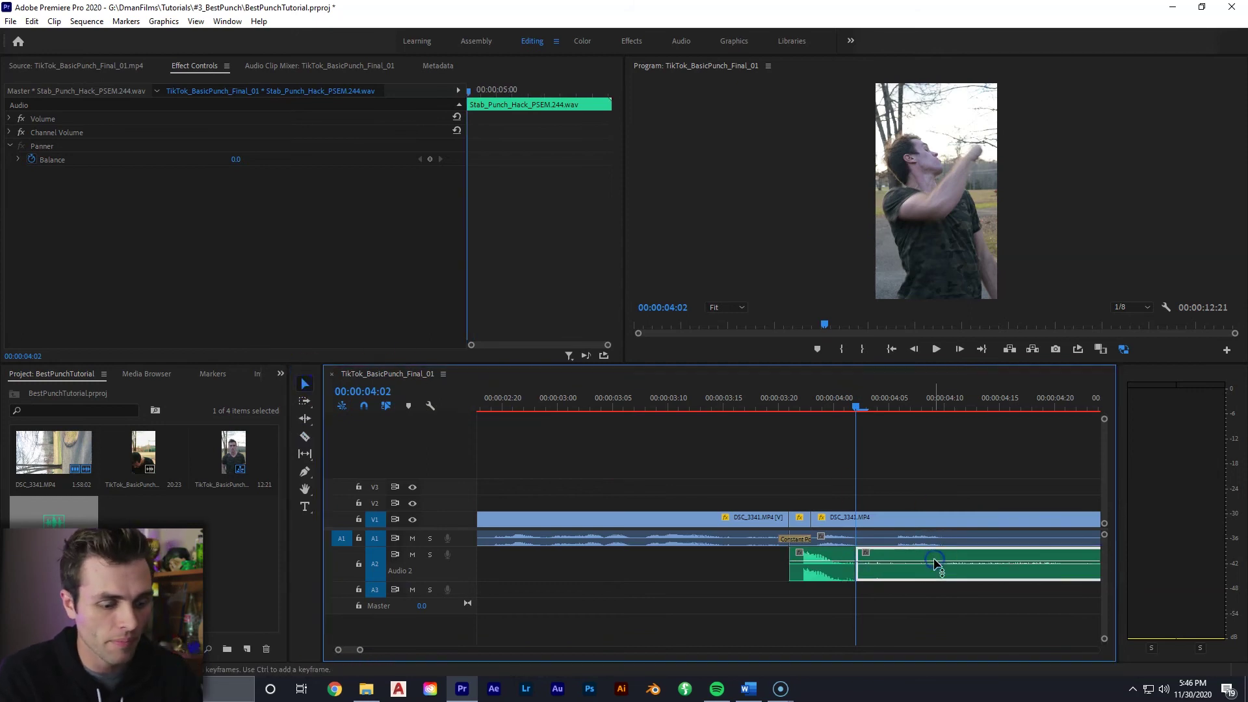
{"action": "key", "text": "Delete"}
Play the sequence across the punch to check the sound effect, view the whole edit, and return the playhead to 00:00:03:10.
{"action": "left_click", "coordinate": [692, 408]}
{"action": "left_click_drag", "start_coordinate": [696, 421], "coordinate": [373, 645]}
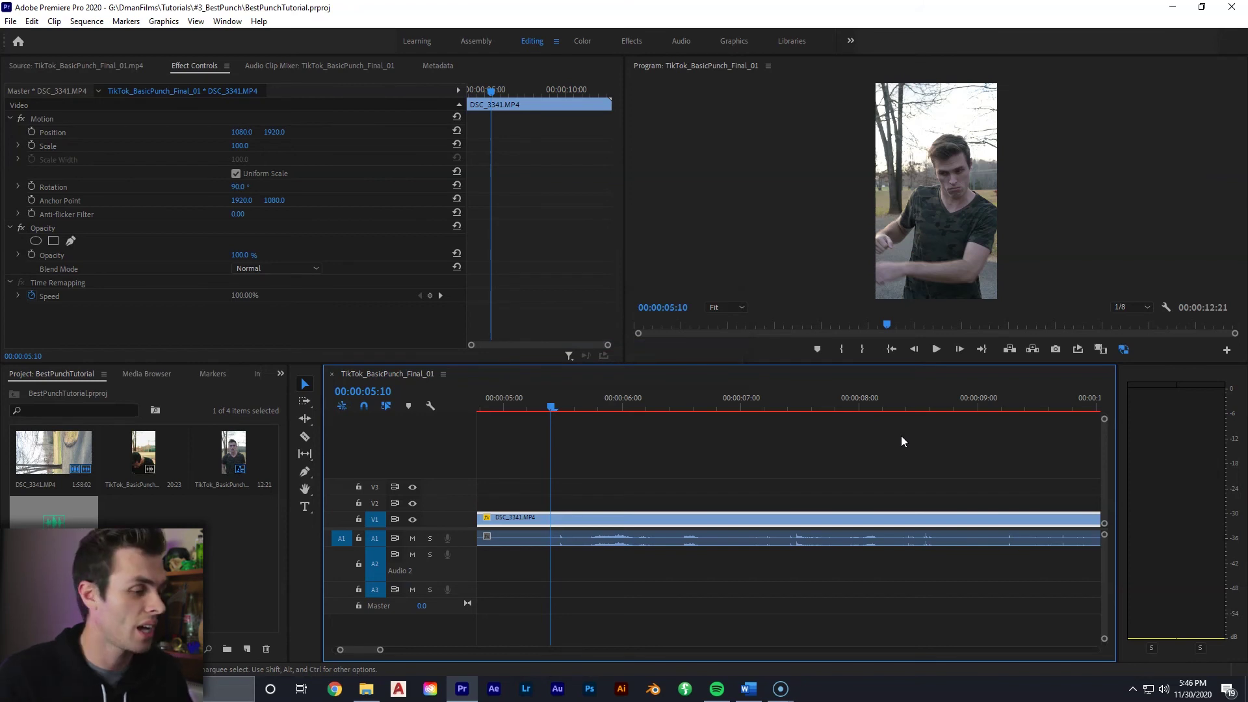
{"action": "left_click_drag", "start_coordinate": [381, 649], "coordinate": [450, 626]}
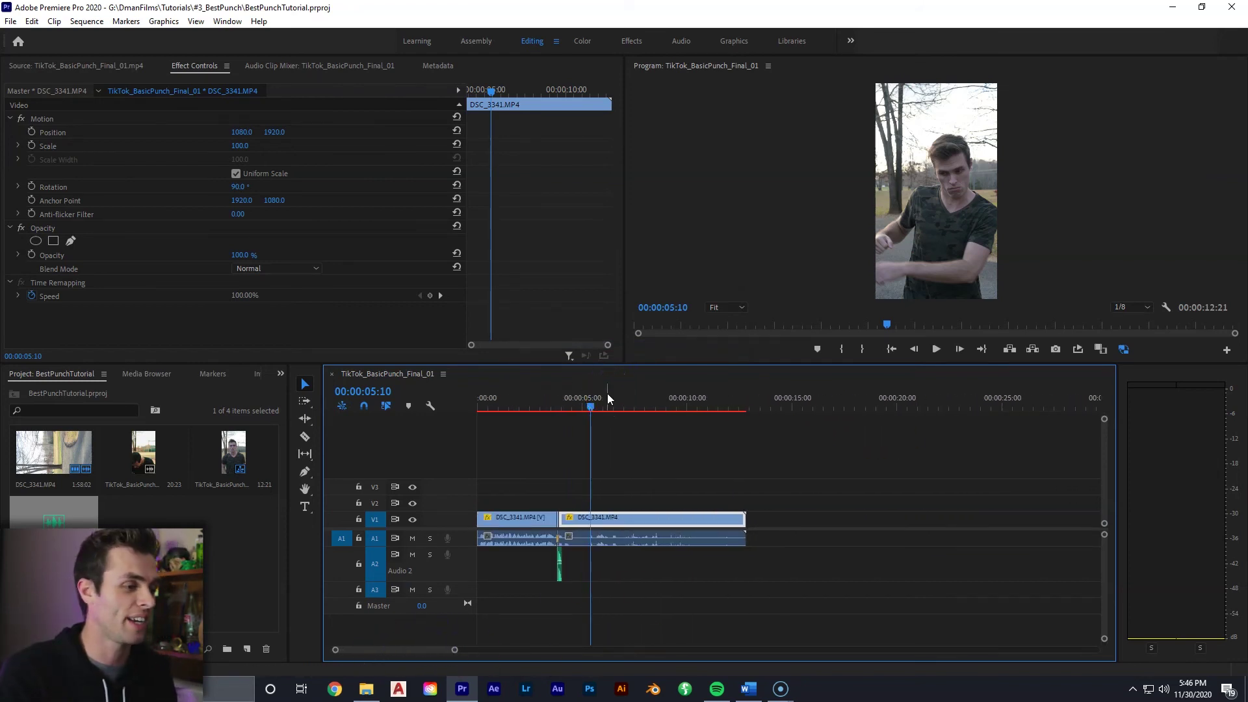
{"action": "left_click_drag", "start_coordinate": [459, 655], "coordinate": [465, 653]}
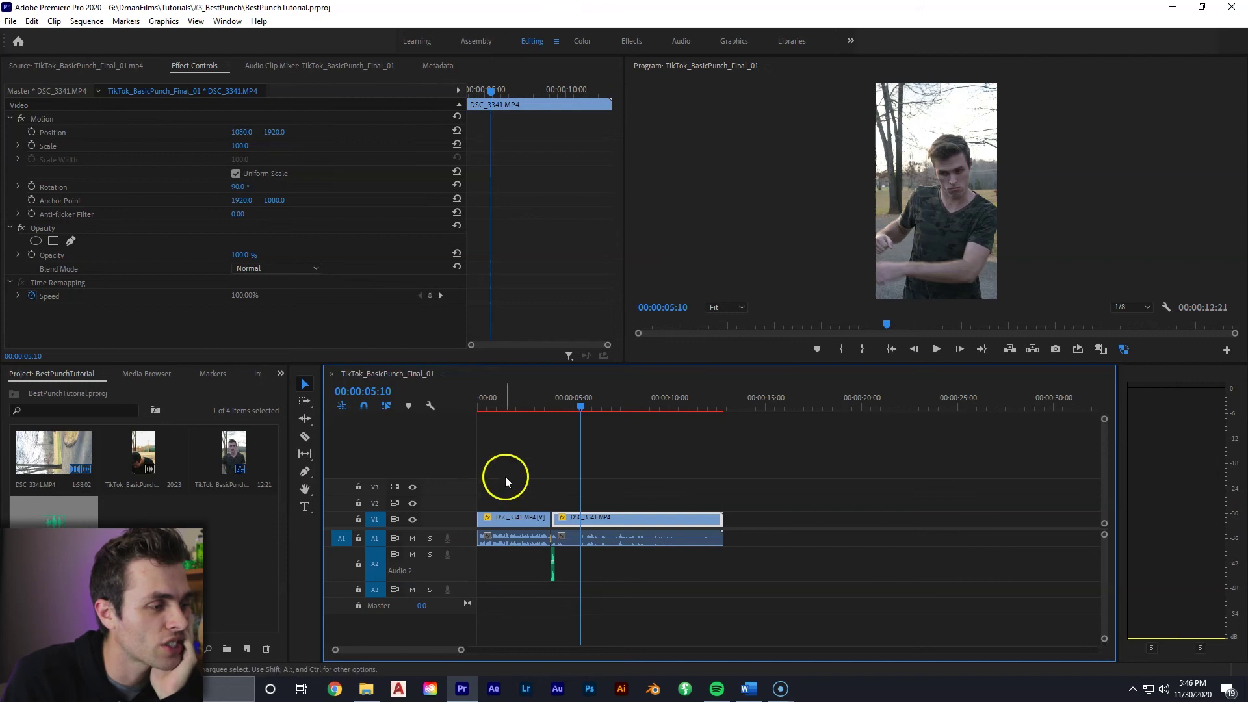
{"action": "left_click_drag", "start_coordinate": [563, 407], "coordinate": [556, 407]}
{"action": "left_click", "coordinate": [527, 413]}
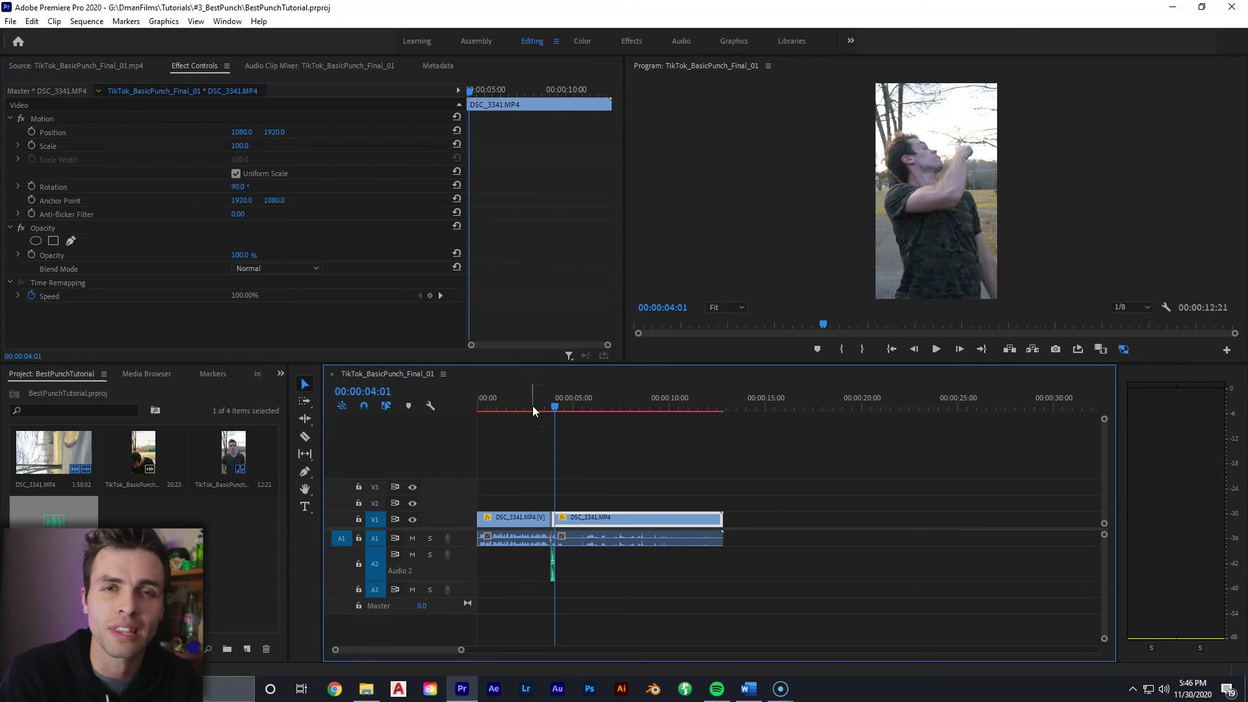
{"action": "left_click", "coordinate": [530, 373]}
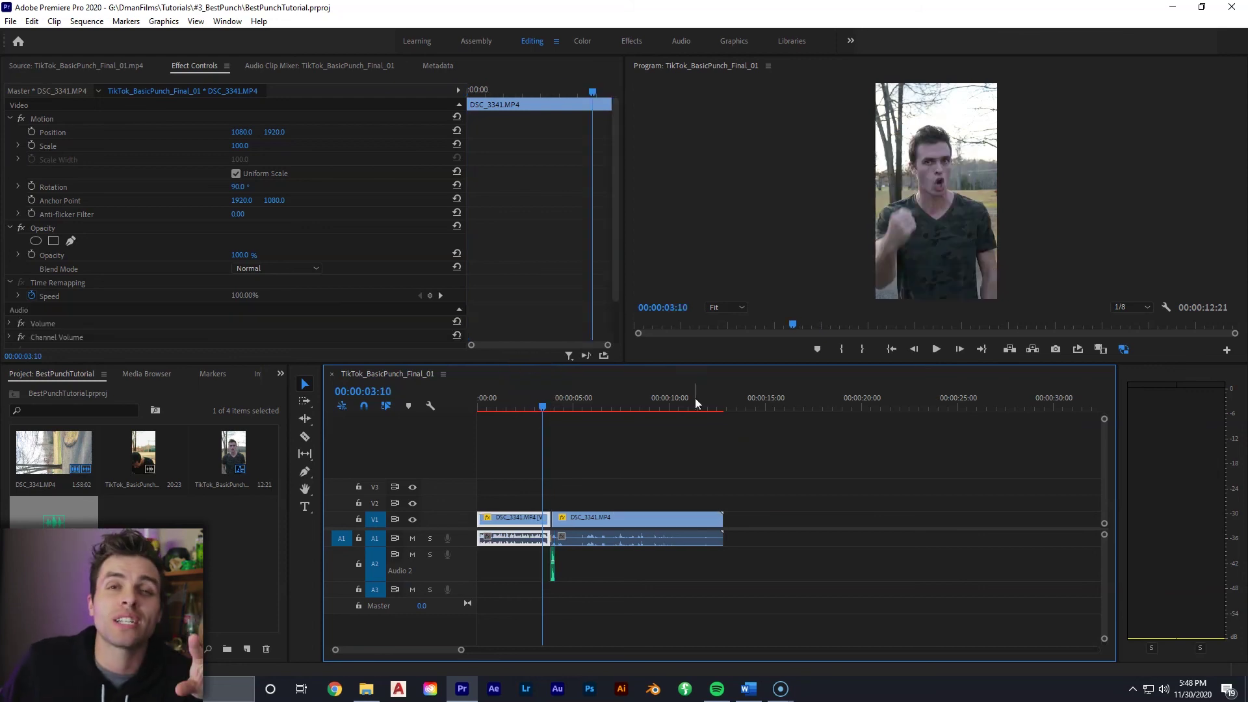